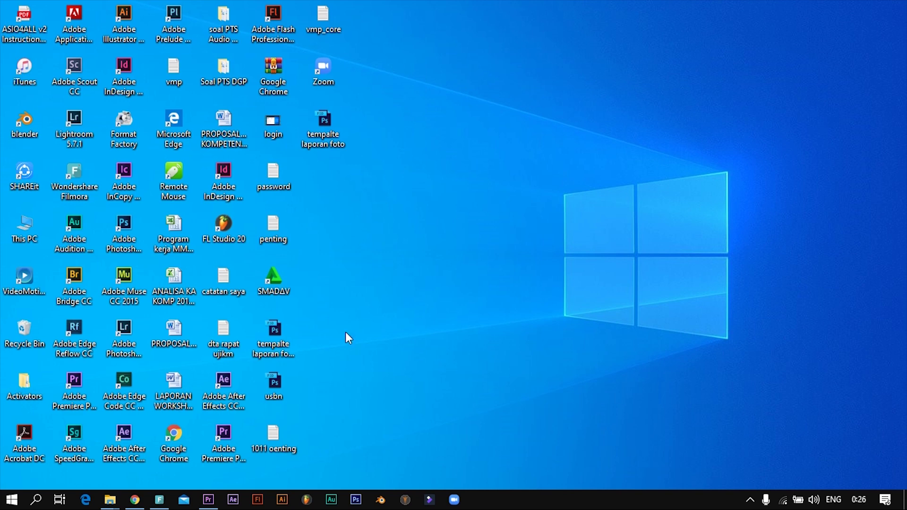
# Load the island clip and drag it into the Timeline to create the videoplayback (9) sequence.
pyautogui.click(210, 500)
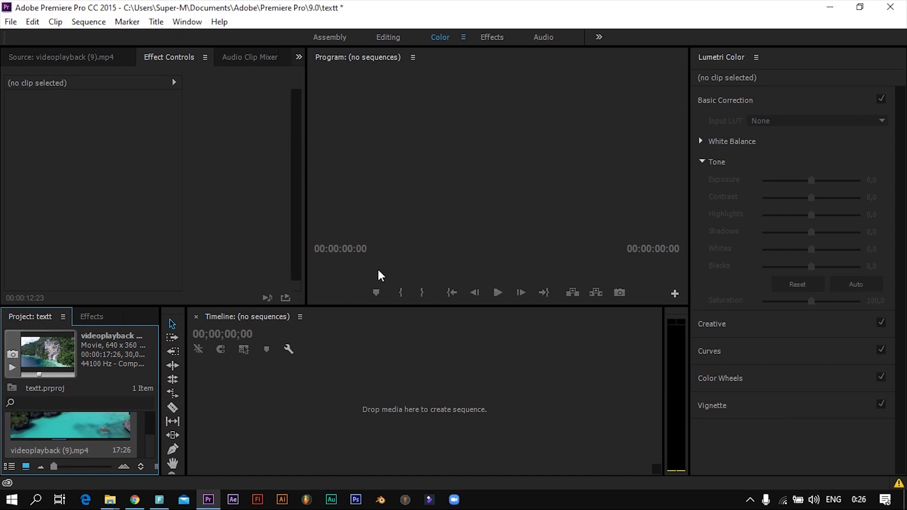
pyautogui.doubleClick(95, 426)
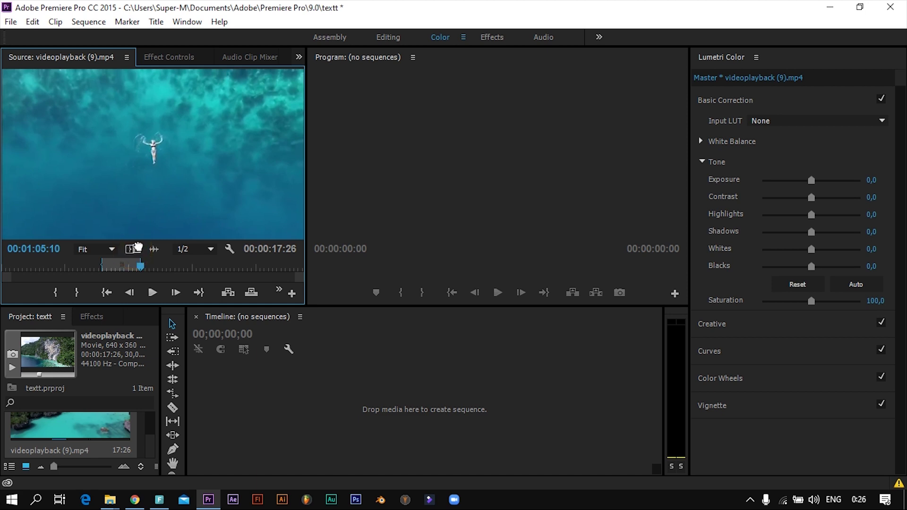
pyautogui.moveTo(130, 254); pyautogui.dragTo(319, 396)
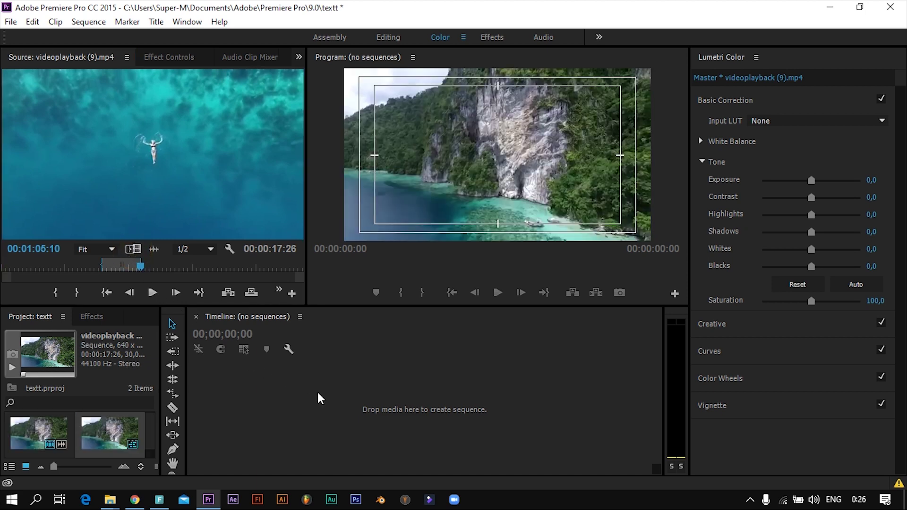
# Zoom the timeline and scrub the clip from about two seconds to preview it.
pyautogui.moveTo(402, 469); pyautogui.dragTo(354, 492)
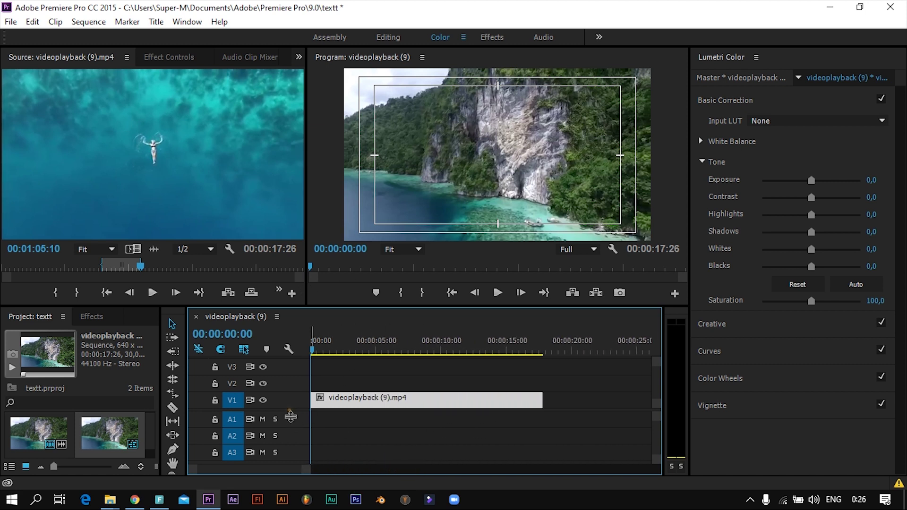
pyautogui.scroll(1, 297, 417)
pyautogui.click(345, 349)
pyautogui.moveTo(346, 352)
pyautogui.mouseDown()
pyautogui.moveTo(446, 361)
pyautogui.moveTo(310, 373)
pyautogui.mouseUp()
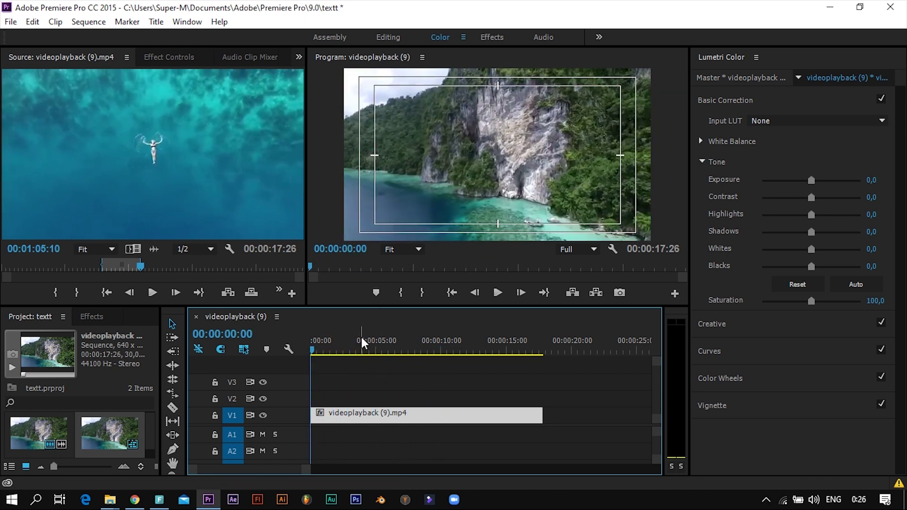
# Create a new Default Still title named Title 02.
pyautogui.click(155, 22)
pyautogui.moveTo(328, 59)
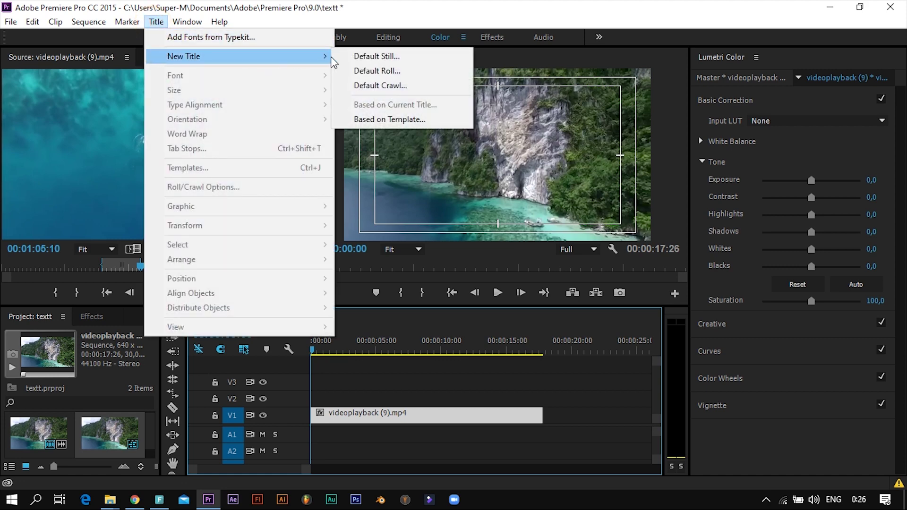
pyautogui.click(369, 56)
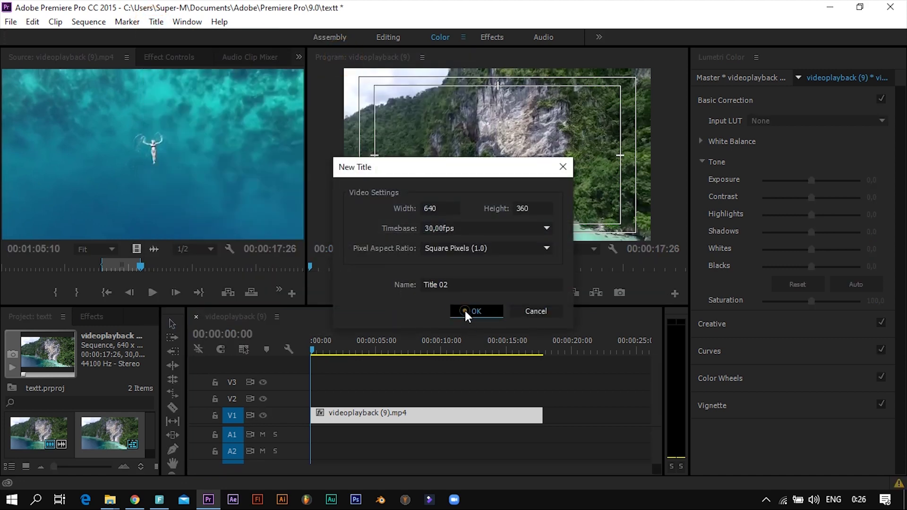
pyautogui.click(465, 311)
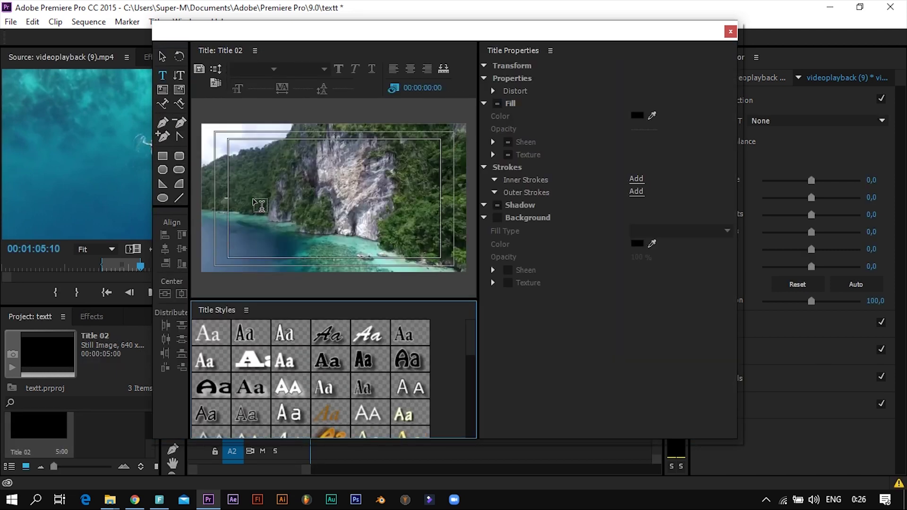
# Type MERAH and PUTIH on two lines and centre-align the text.
pyautogui.click(254, 207)
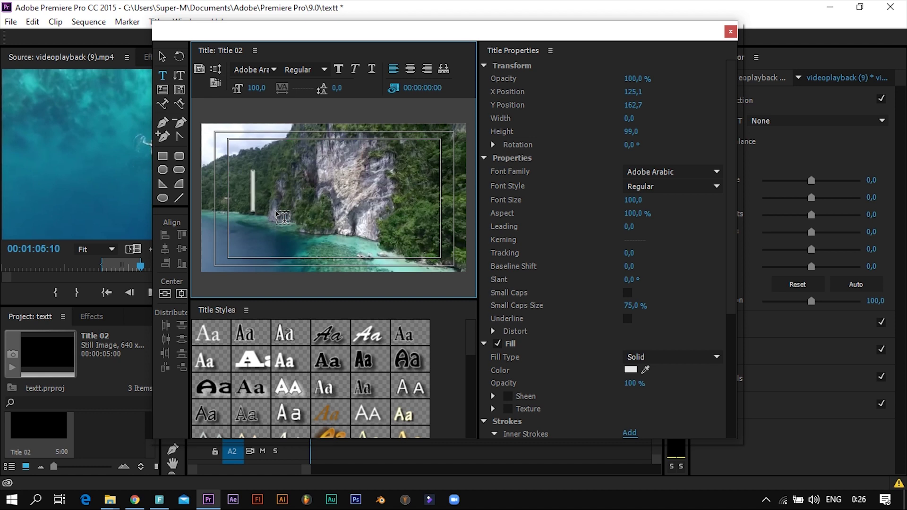
pyautogui.write('MERAH')
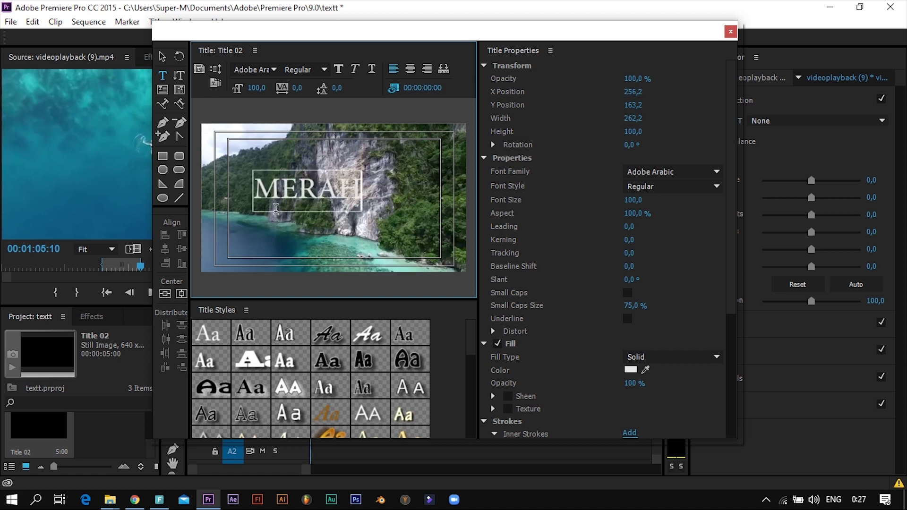
pyautogui.press('Return')
pyautogui.write('PUTIH')
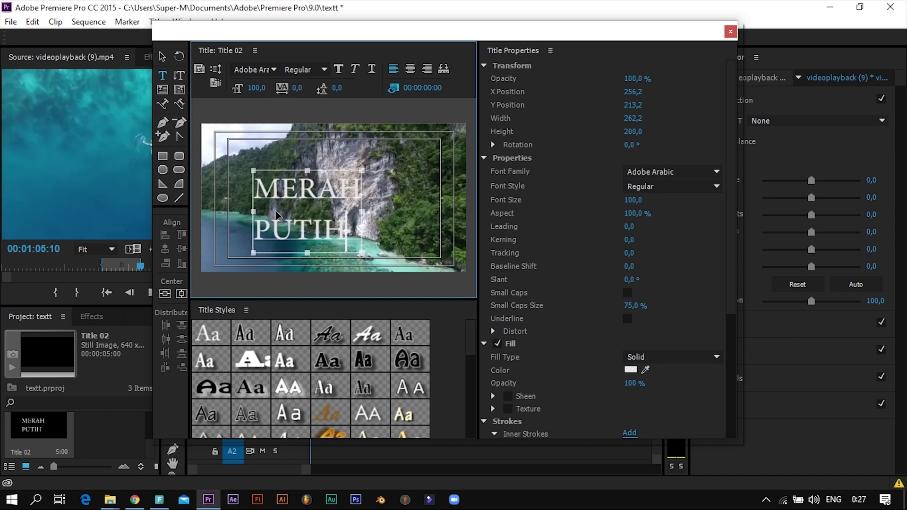
pyautogui.hotkey('ctrl', 'a')
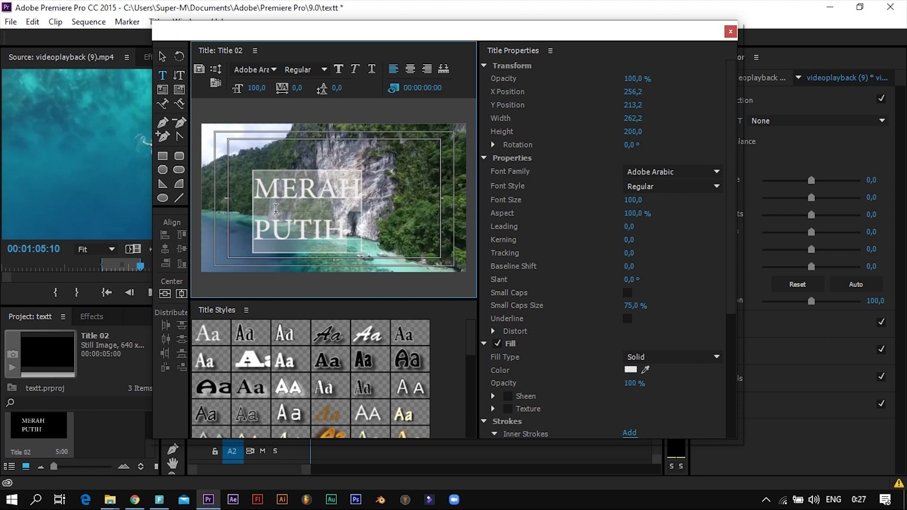
pyautogui.click(410, 68)
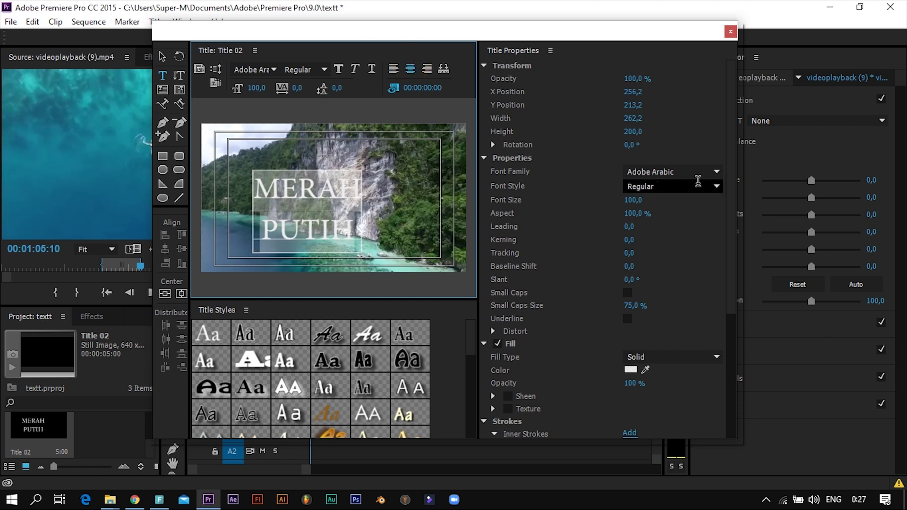
pyautogui.click(715, 173)
# Browse the font list and try Poplar Std as the title font.
pyautogui.scroll(-1, 701, 277)
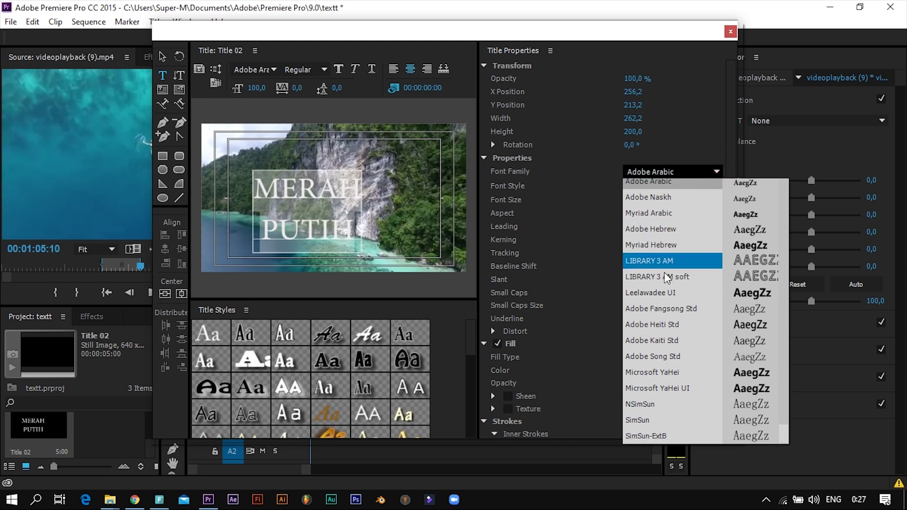
pyautogui.scroll(2, 664, 405)
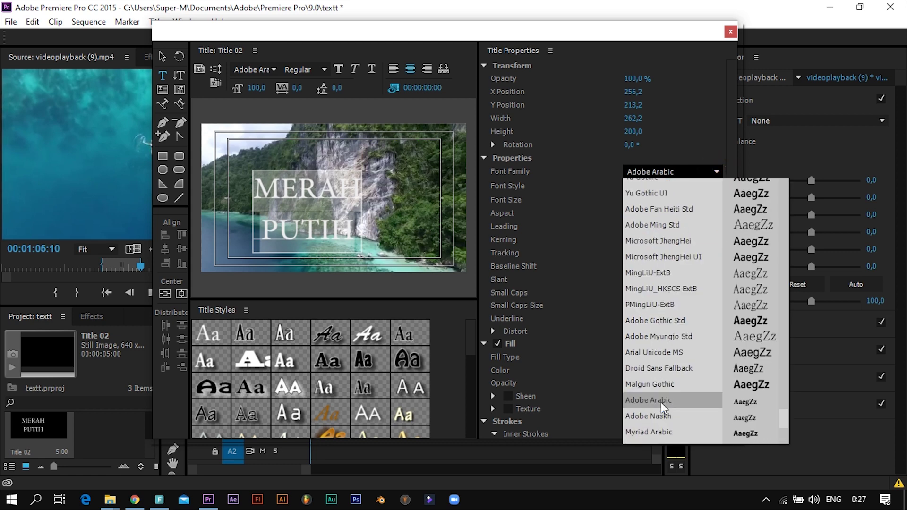
pyautogui.scroll(3, 664, 405)
pyautogui.scroll(3, 676, 293)
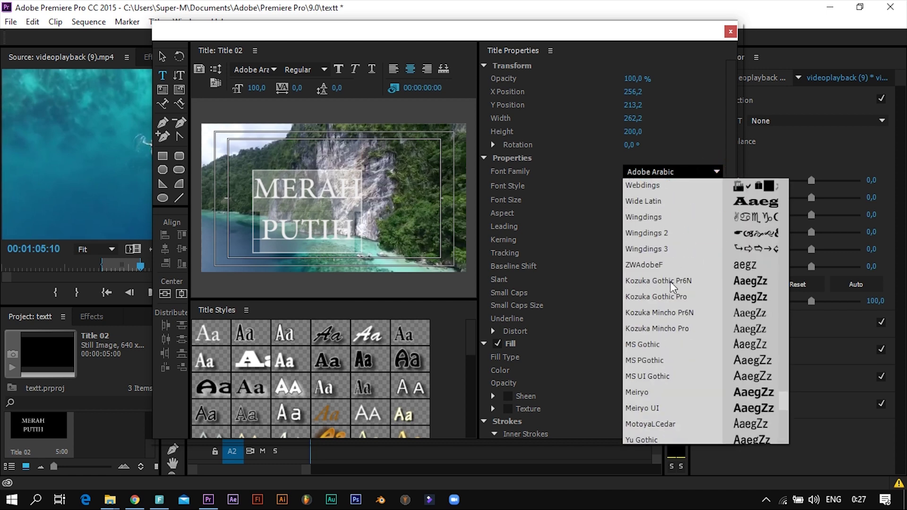
pyautogui.scroll(1, 673, 286)
pyautogui.scroll(5, 673, 287)
pyautogui.scroll(4, 673, 287)
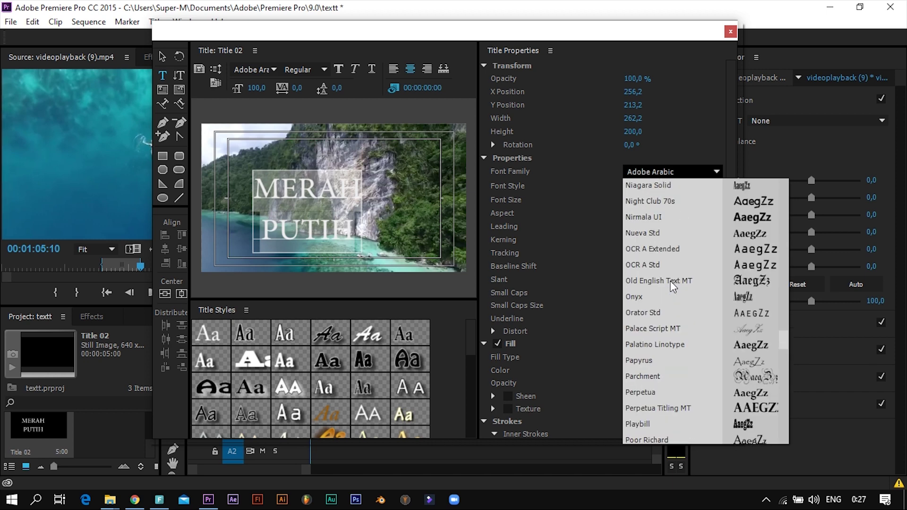
pyautogui.scroll(-1, 673, 287)
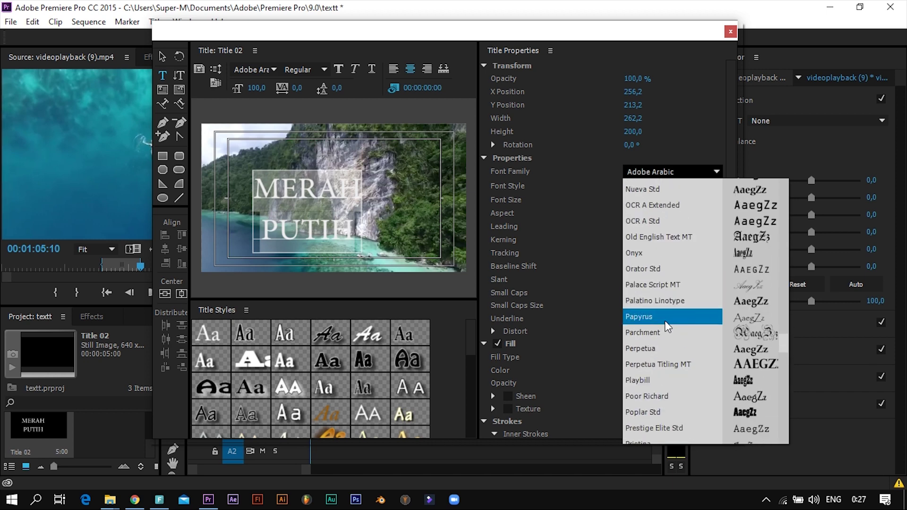
pyautogui.click(667, 412)
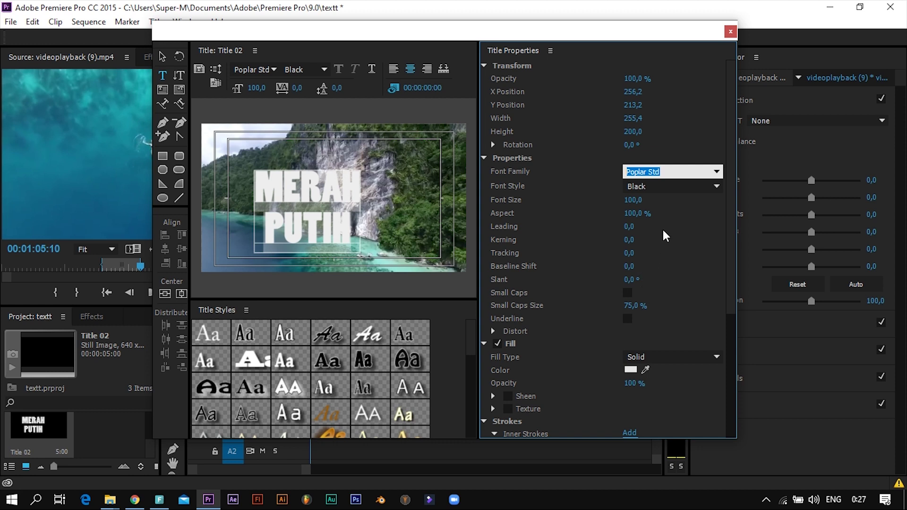
# Keep the Black style, undo a width stretch, and enlarge the font size.
pyautogui.click(718, 187)
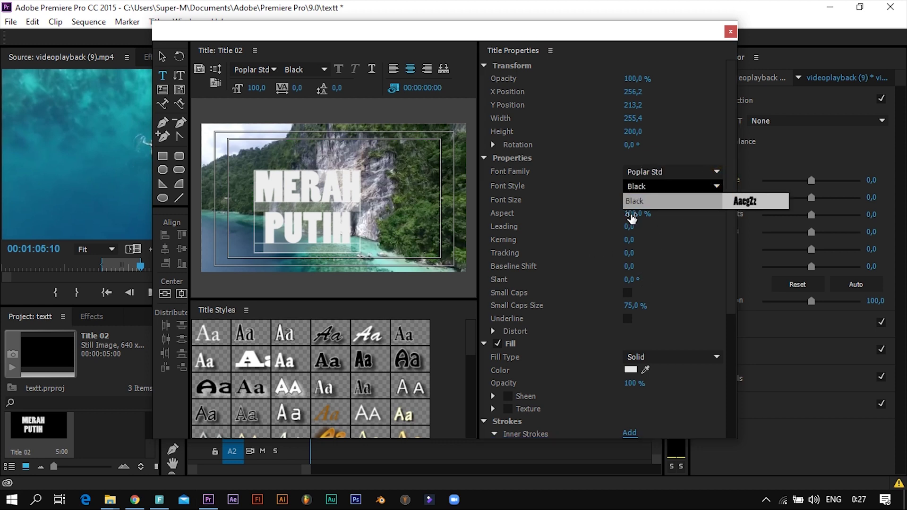
pyautogui.click(632, 212)
pyautogui.moveTo(633, 213)
pyautogui.mouseDown()
pyautogui.moveTo(665, 212)
pyautogui.moveTo(631, 226)
pyautogui.mouseUp()
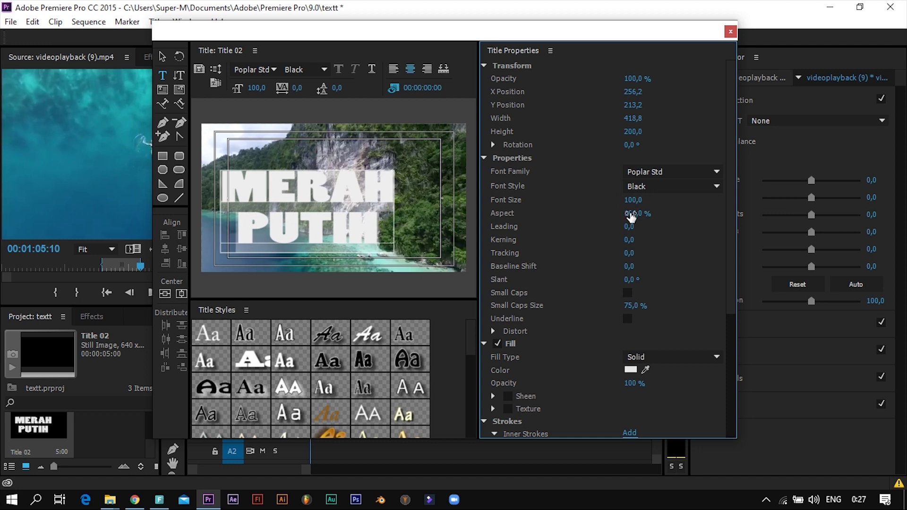
pyautogui.hotkey('ctrl', 'z')
pyautogui.moveTo(633, 199)
pyautogui.mouseDown()
pyautogui.moveTo(663, 199)
pyautogui.moveTo(655, 199)
pyautogui.mouseUp()
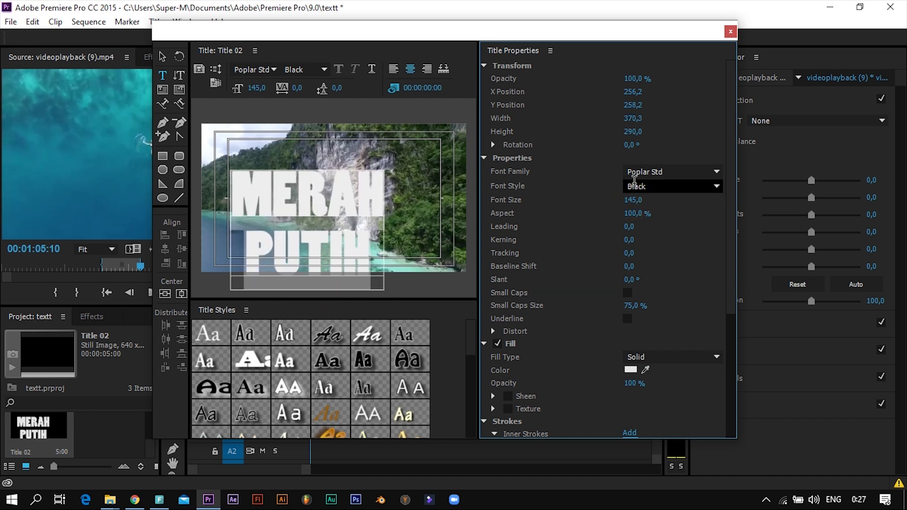
# Switch the font to Eras Bold ITC in the Regular style.
pyautogui.click(717, 176)
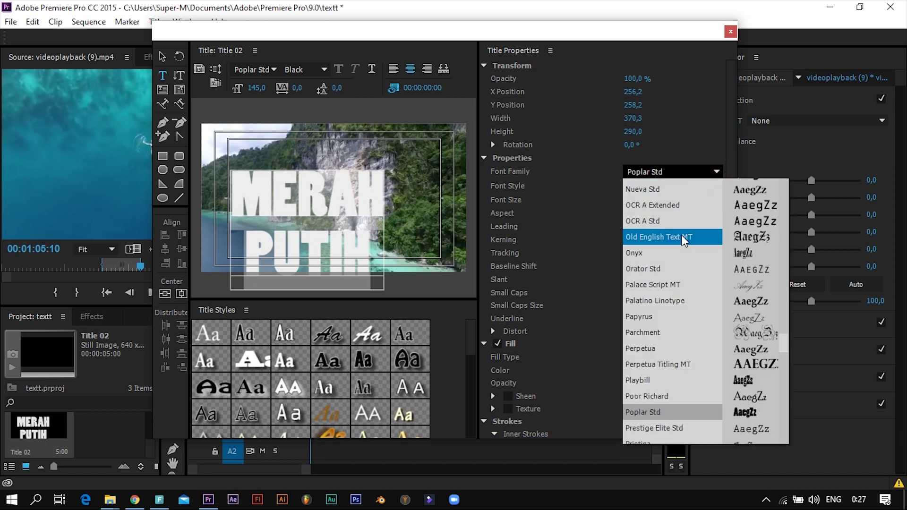
pyautogui.scroll(4, 680, 239)
pyautogui.click(660, 270)
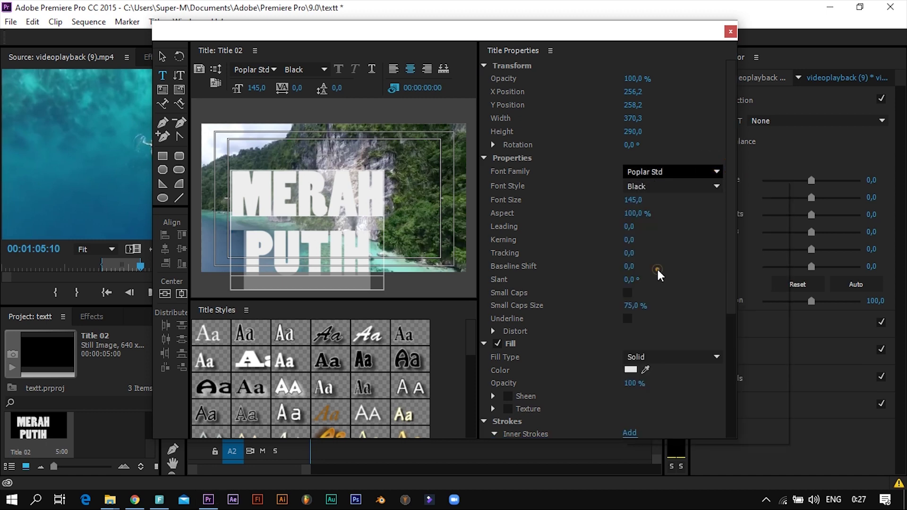
pyautogui.click(717, 175)
pyautogui.scroll(1, 683, 232)
pyautogui.scroll(5, 680, 219)
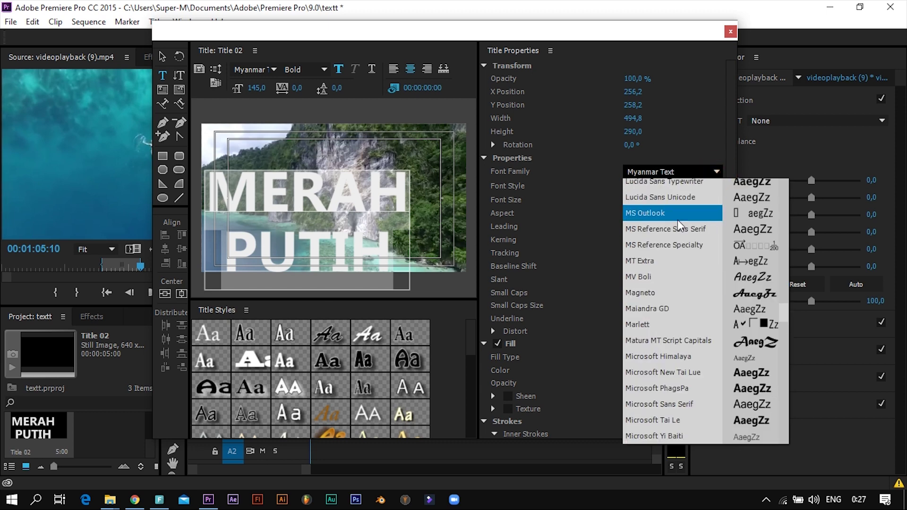
pyautogui.click(667, 173)
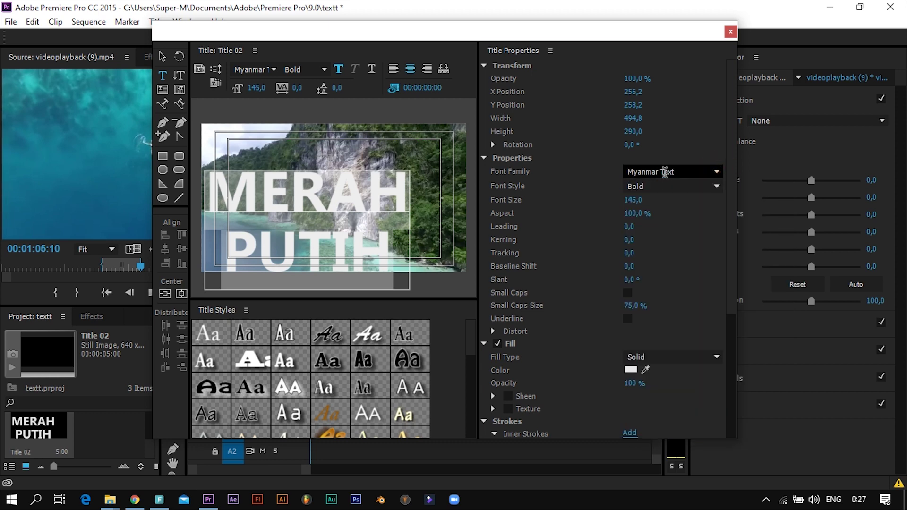
pyautogui.write('er')
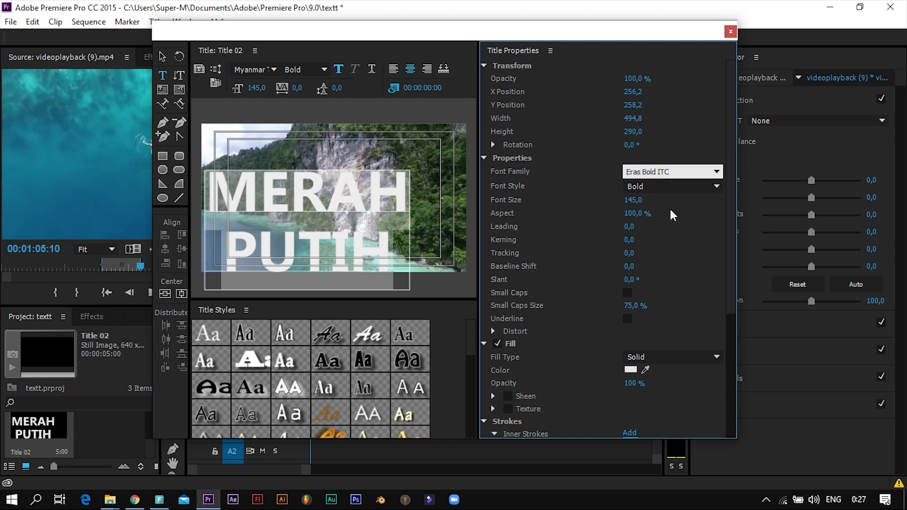
pyautogui.click(717, 187)
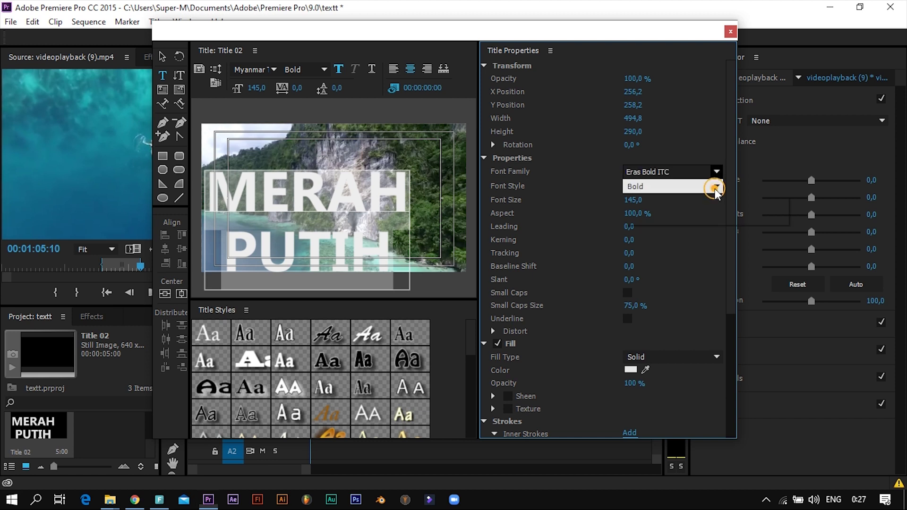
pyautogui.click(680, 205)
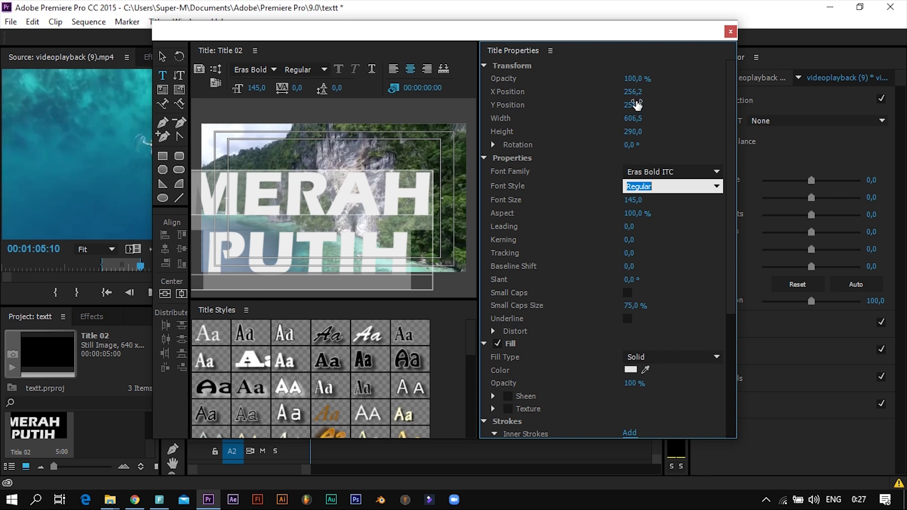
# Centre MERAH PUTIH vertically and horizontally, fill it black (000000), and close the title editor.
pyautogui.click(164, 294)
pyautogui.click(182, 293)
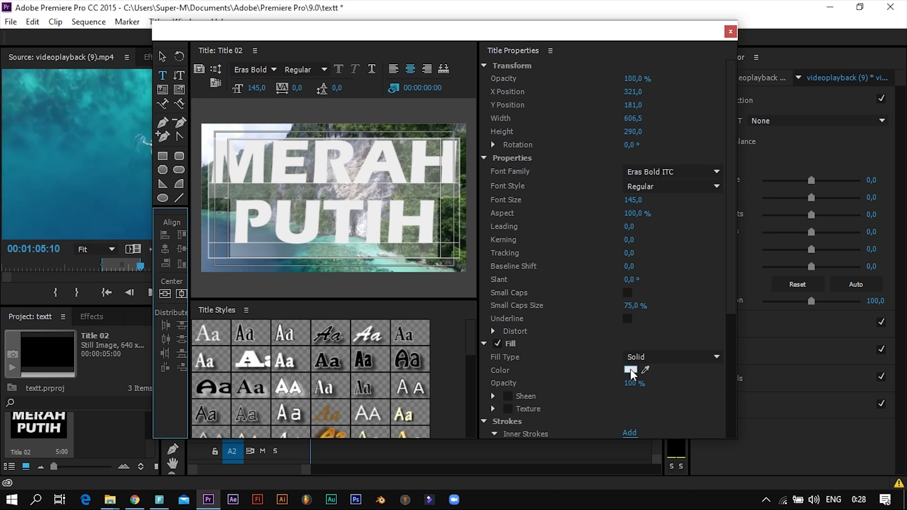
pyautogui.click(632, 371)
pyautogui.moveTo(428, 232); pyautogui.dragTo(527, 145)
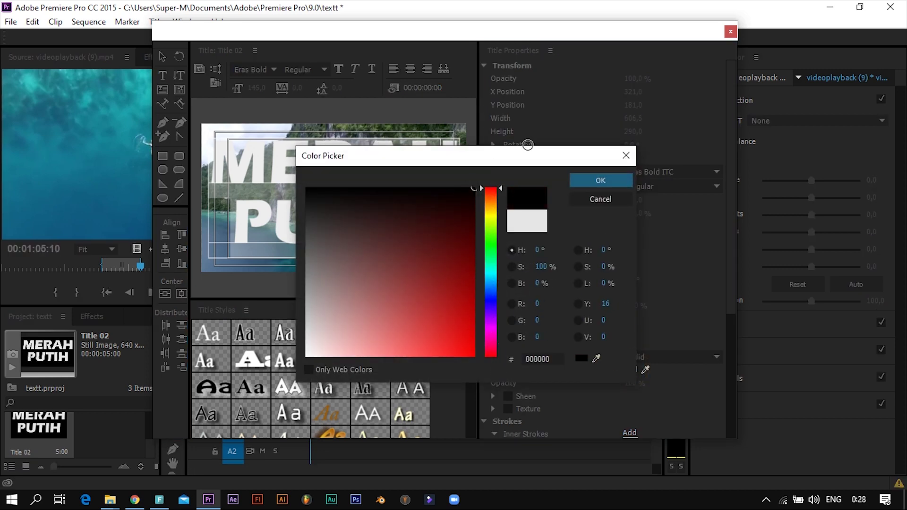
pyautogui.click(577, 180)
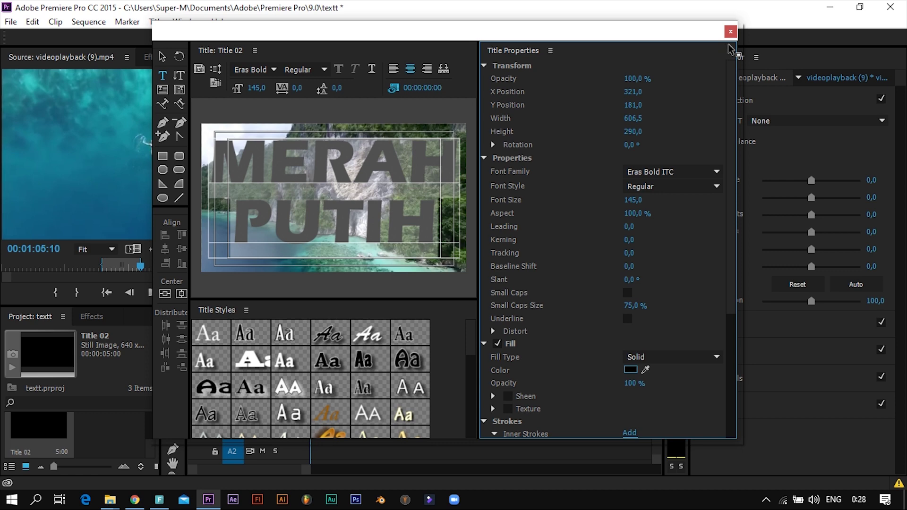
pyautogui.click(731, 32)
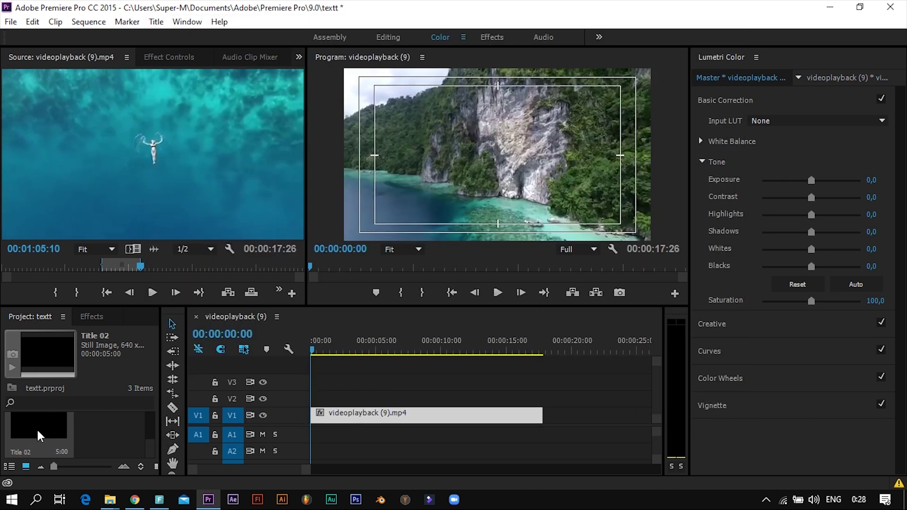
# Put Title 02 on V2 at the start, extend it to about 17 s, and preview it.
pyautogui.moveTo(31, 430); pyautogui.dragTo(303, 401)
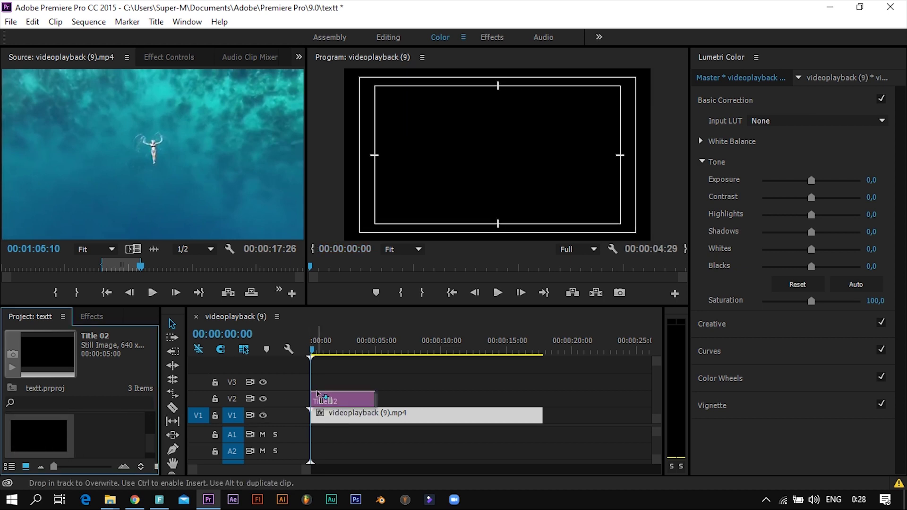
pyautogui.moveTo(375, 399); pyautogui.dragTo(542, 399)
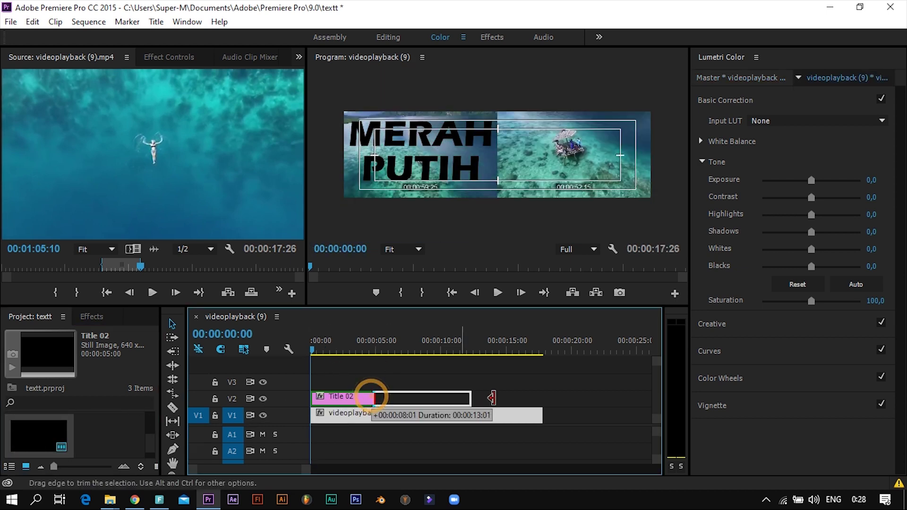
pyautogui.click(371, 351)
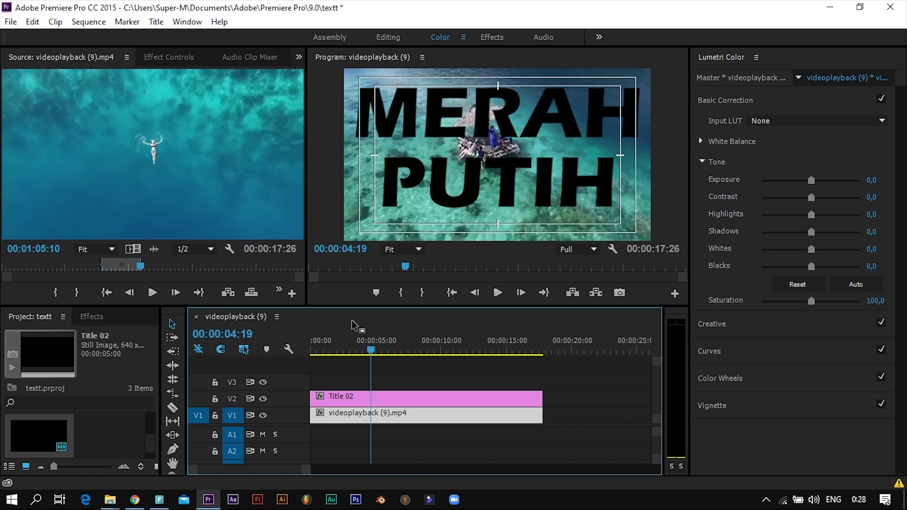
pyautogui.click(400, 348)
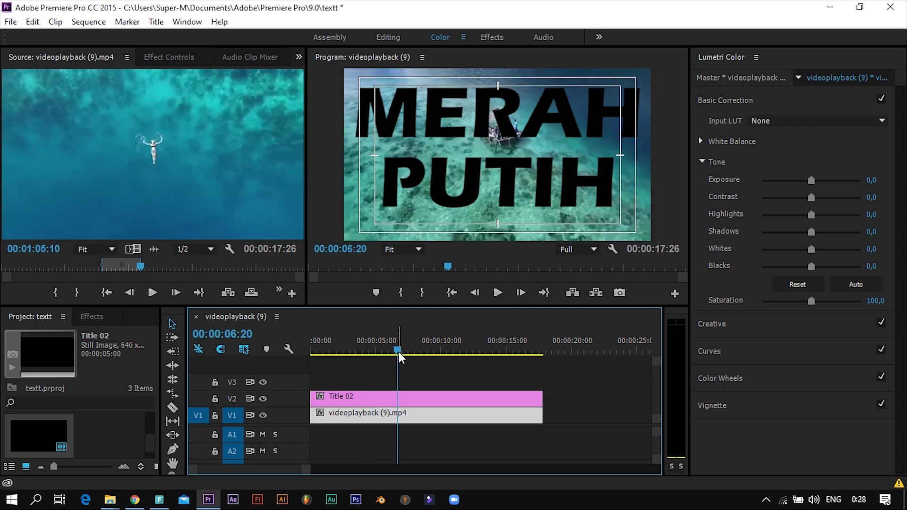
pyautogui.moveTo(399, 353); pyautogui.dragTo(396, 352)
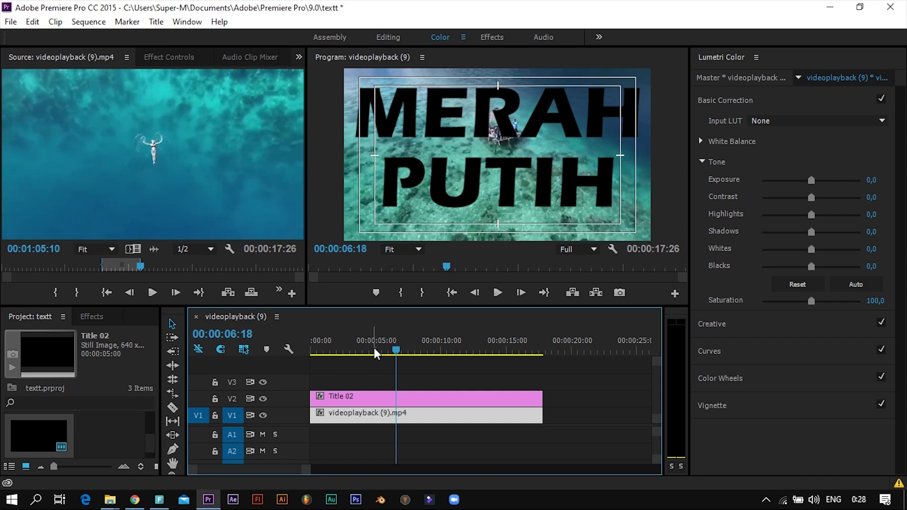
pyautogui.click(90, 317)
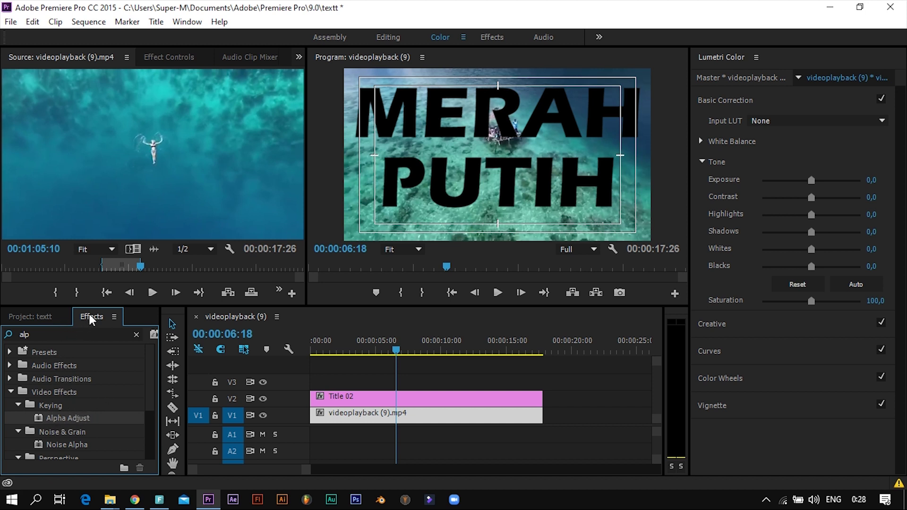
# Search effects for 'alp' and apply Alpha Adjust to the Title 02 clip.
pyautogui.click(41, 334)
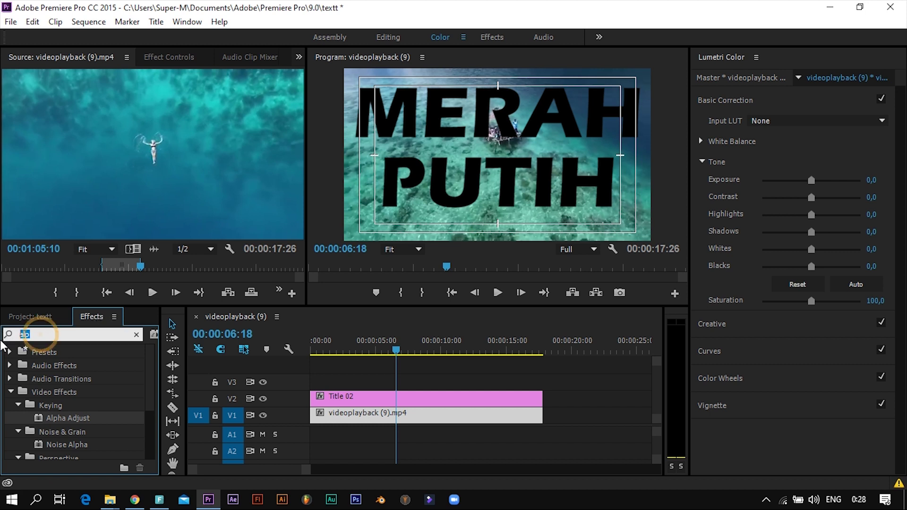
pyautogui.write('al')
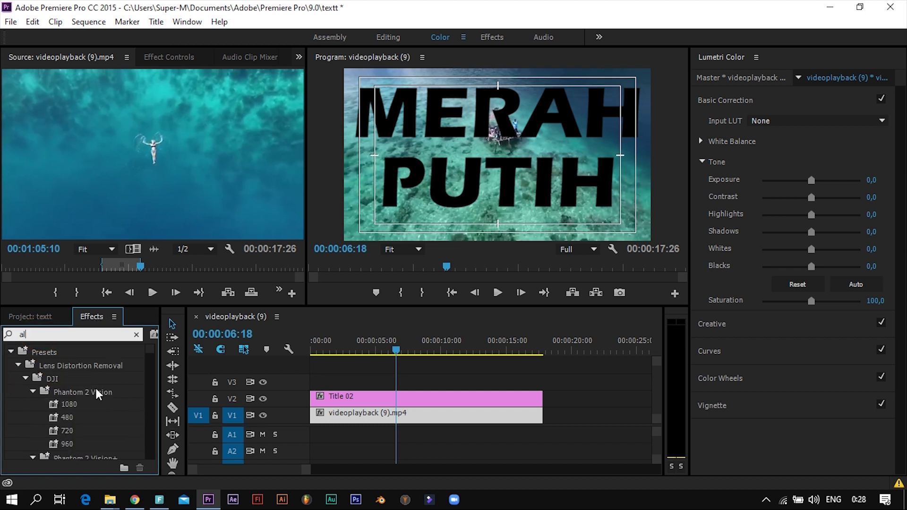
pyautogui.write('p')
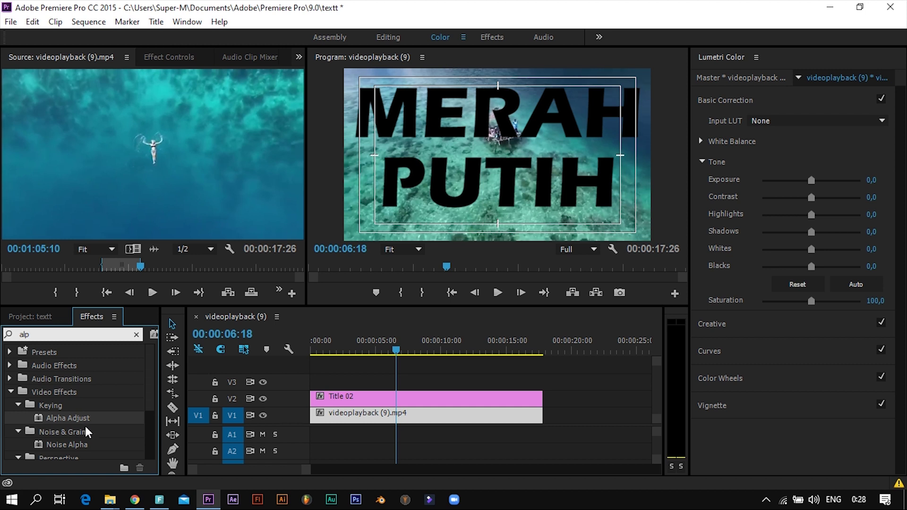
pyautogui.click(67, 419)
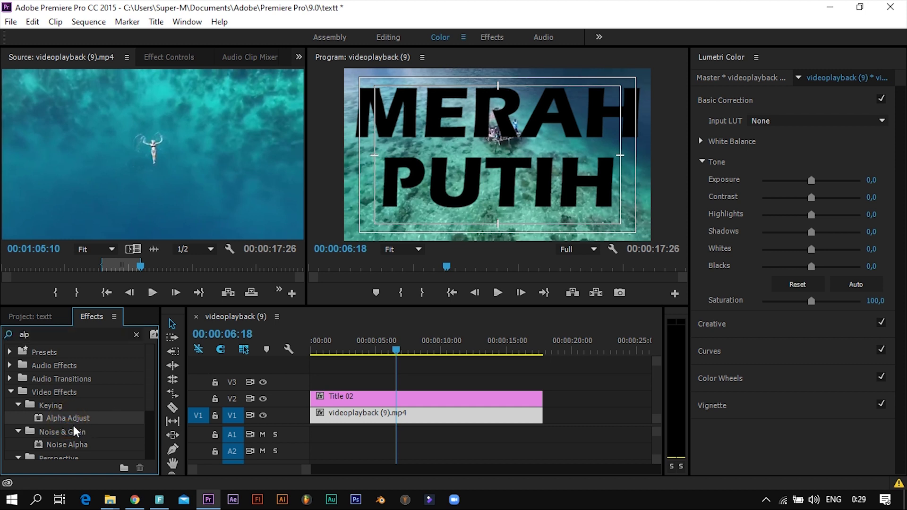
pyautogui.moveTo(70, 419); pyautogui.dragTo(360, 401)
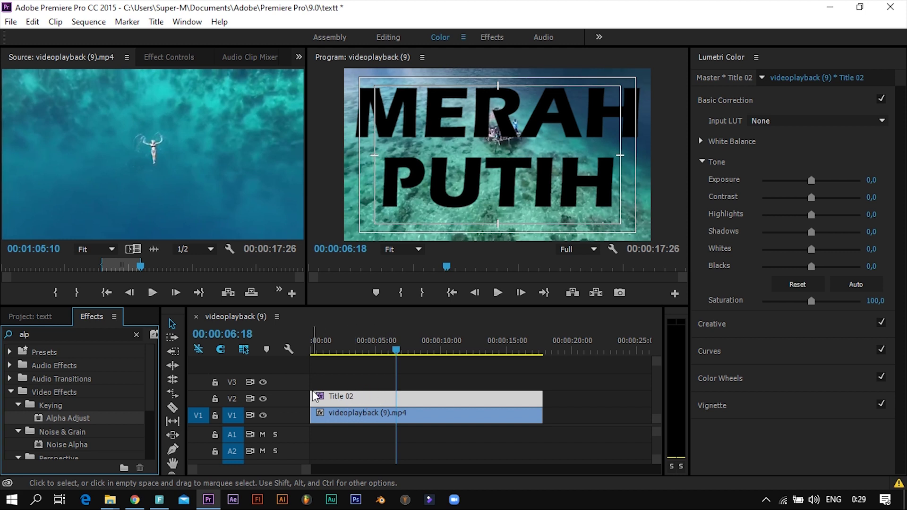
# Tick Invert Alpha in Title 02's Effect Controls and play the sequence from the start.
pyautogui.click(398, 402)
pyautogui.click(168, 58)
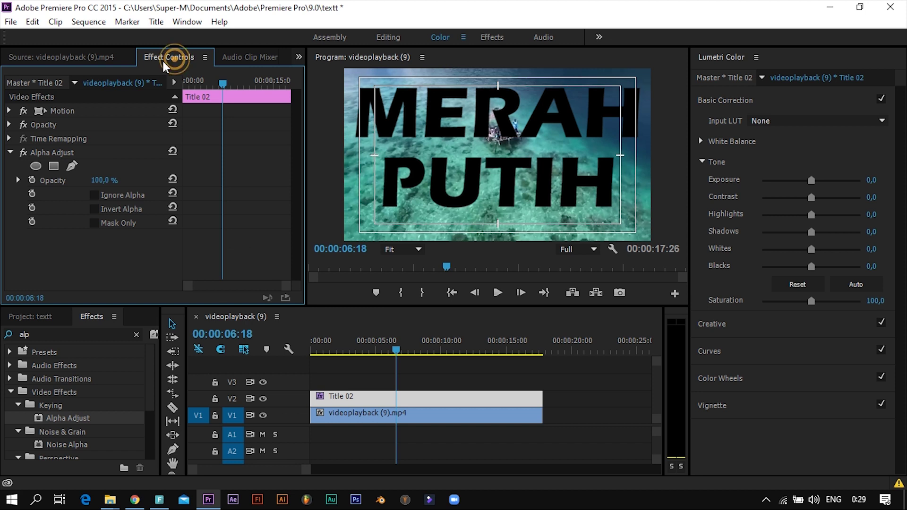
pyautogui.click(95, 209)
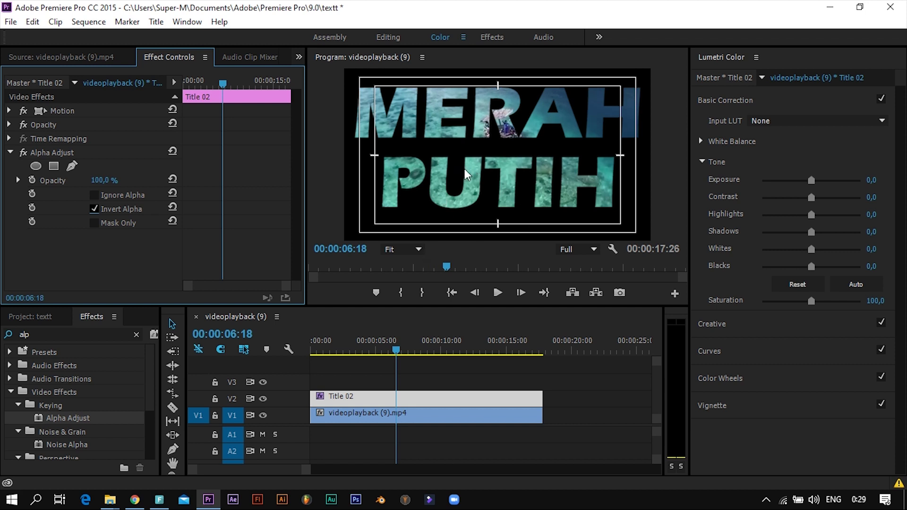
pyautogui.click(393, 350)
pyautogui.press('Home')
pyautogui.click(495, 295)
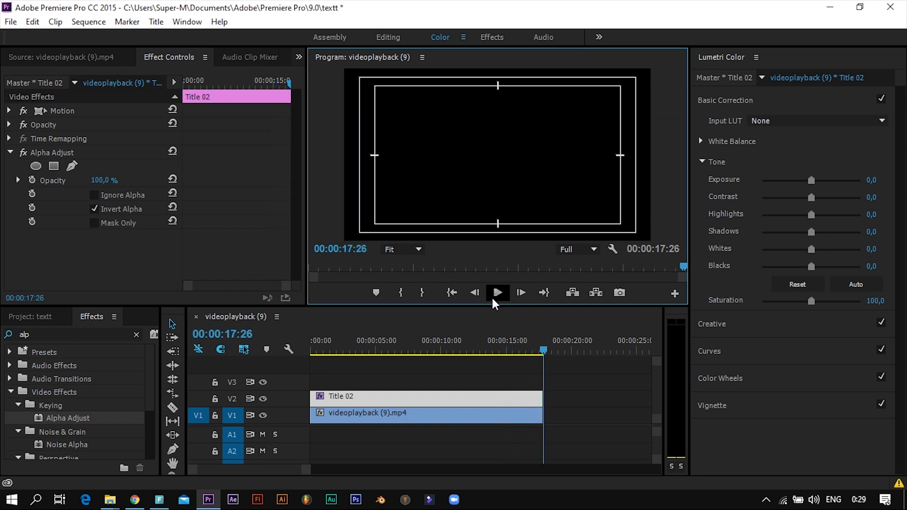
# Move the playhead to 00:00:09:08, where the letters show the ocean footage.
pyautogui.click(459, 342)
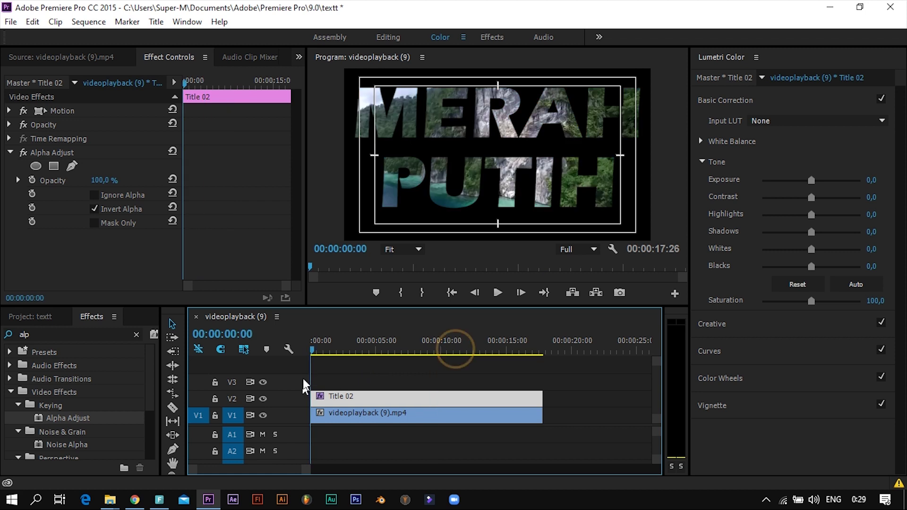
pyautogui.click(401, 345)
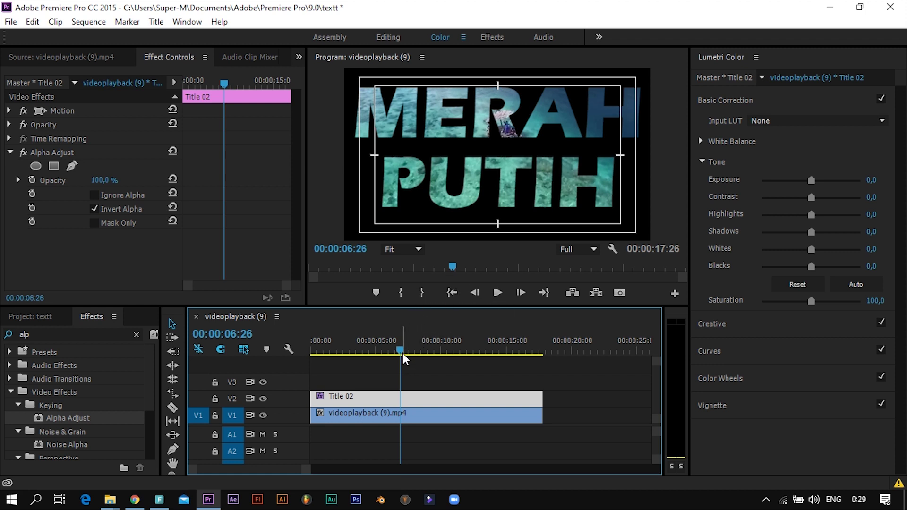
pyautogui.moveTo(398, 352); pyautogui.dragTo(430, 350)
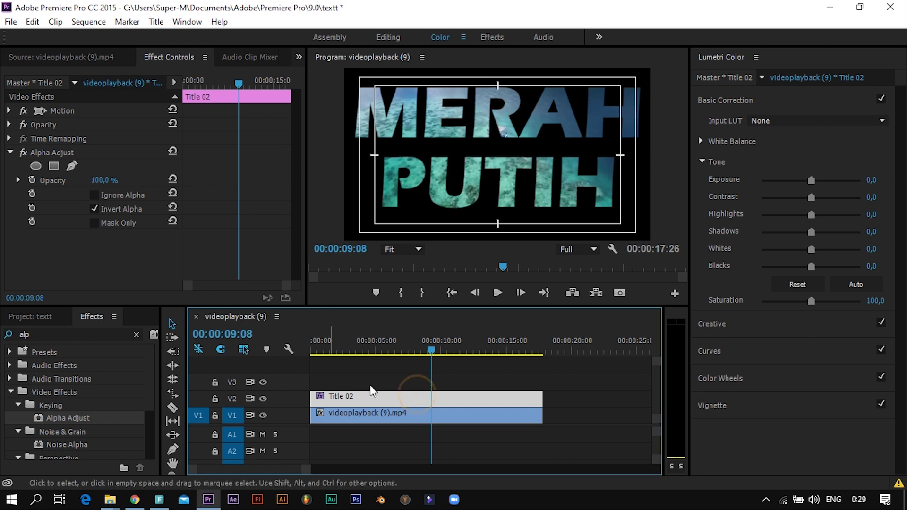
# Add an inverted 4-point polygon opacity mask to Title 02 and select it in the Program monitor.
pyautogui.click(9, 124)
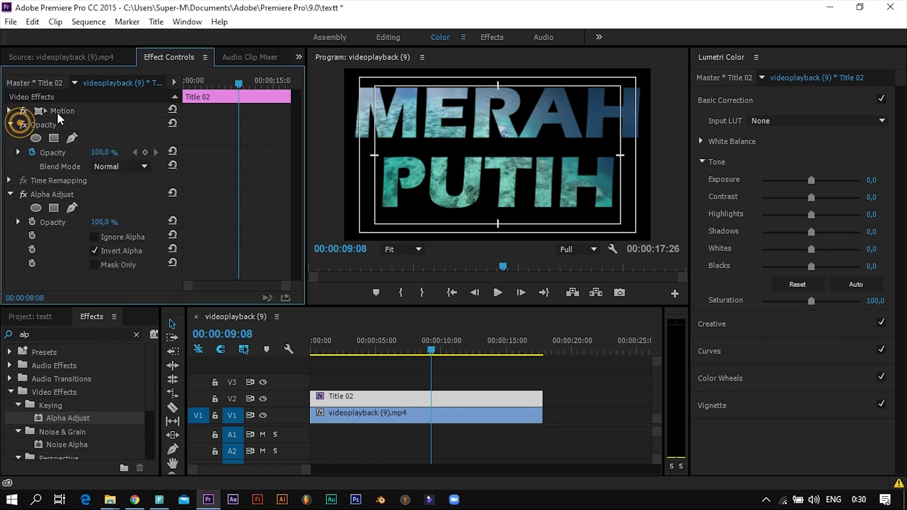
pyautogui.click(54, 138)
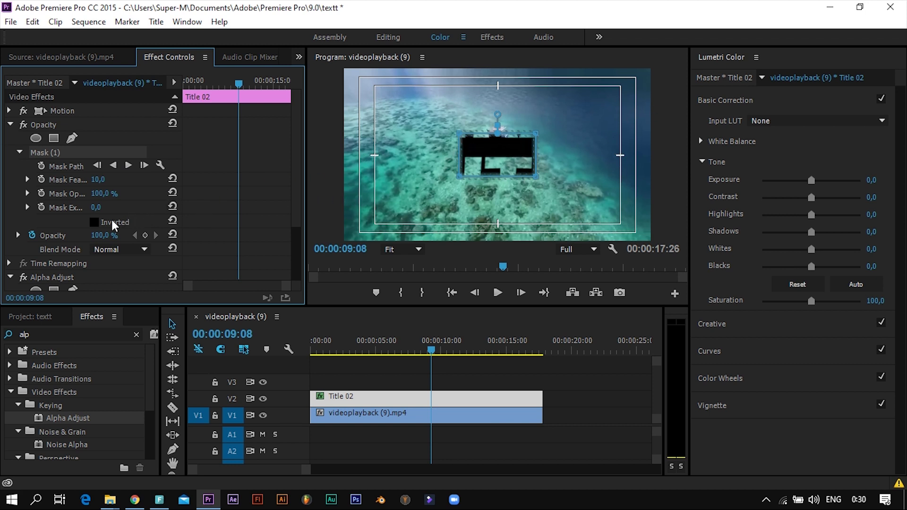
pyautogui.click(95, 221)
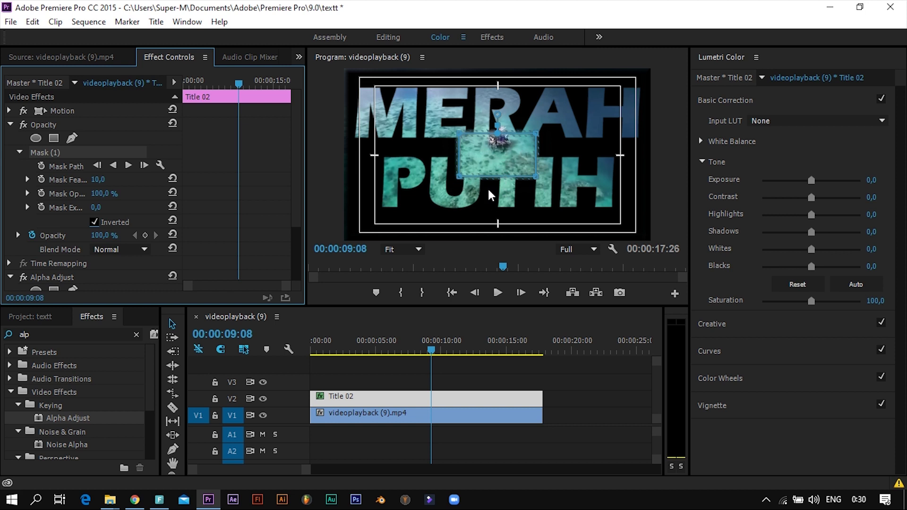
pyautogui.click(460, 135)
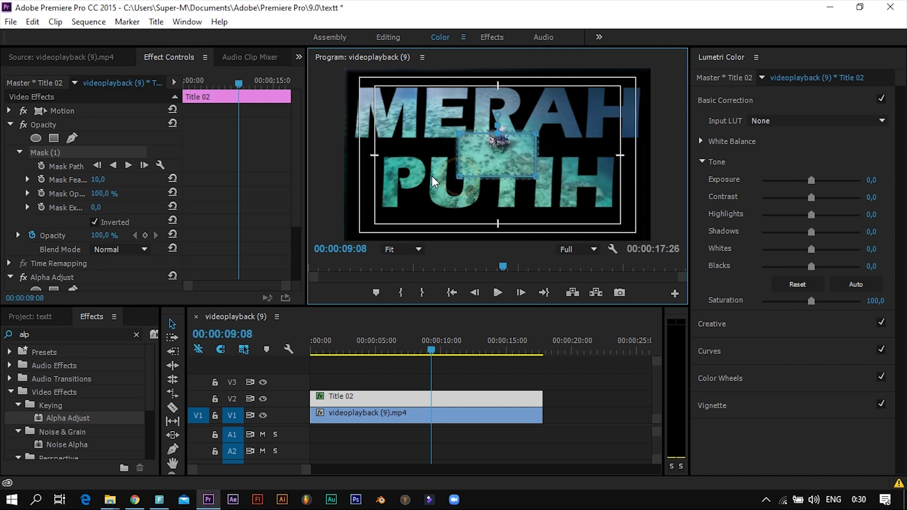
# Stretch the mask out to both frame edges, set feather to 0, and enable expansion keyframing.
pyautogui.moveTo(460, 178); pyautogui.dragTo(318, 177)
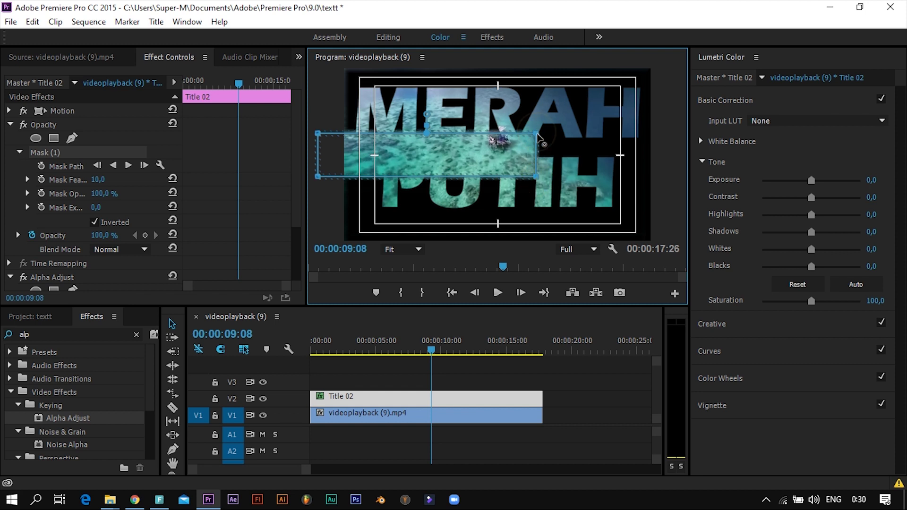
pyautogui.moveTo(538, 137); pyautogui.dragTo(689, 127)
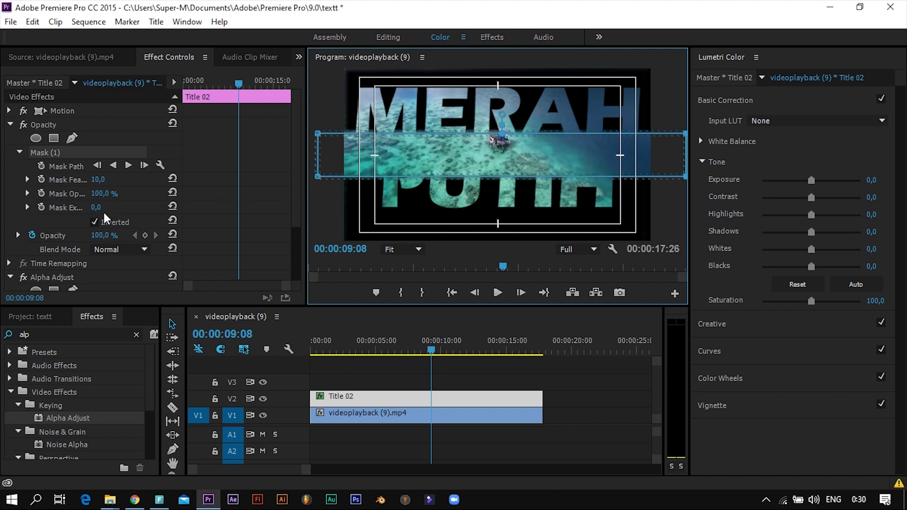
pyautogui.moveTo(105, 180); pyautogui.dragTo(100, 180)
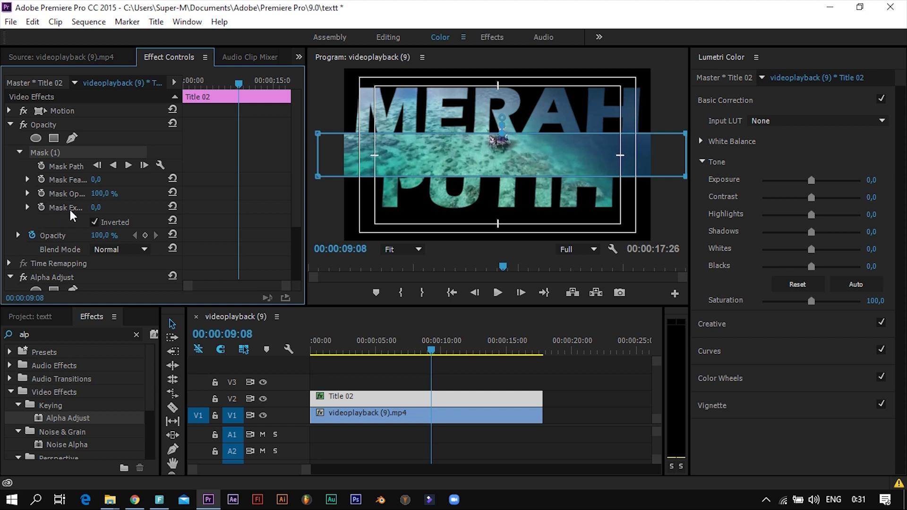
pyautogui.click(42, 207)
# Keyframe mask expansion at -49 at 09:08, then 147 slightly later, around 10:03.
pyautogui.moveTo(97, 208); pyautogui.dragTo(76, 208)
pyautogui.moveTo(76, 208); pyautogui.dragTo(74, 208)
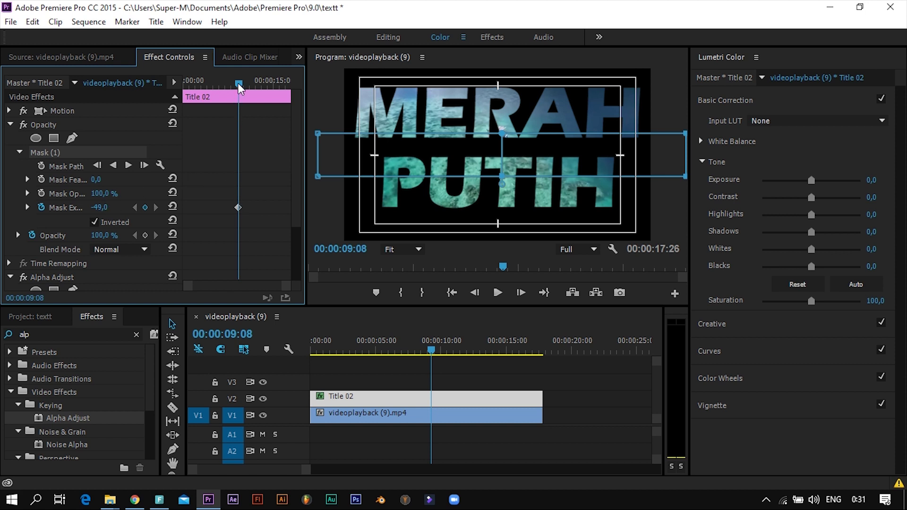
pyautogui.moveTo(238, 83); pyautogui.dragTo(246, 81)
pyautogui.moveTo(100, 207)
pyautogui.mouseDown()
pyautogui.moveTo(81, 208)
pyautogui.moveTo(204, 208)
pyautogui.mouseUp()
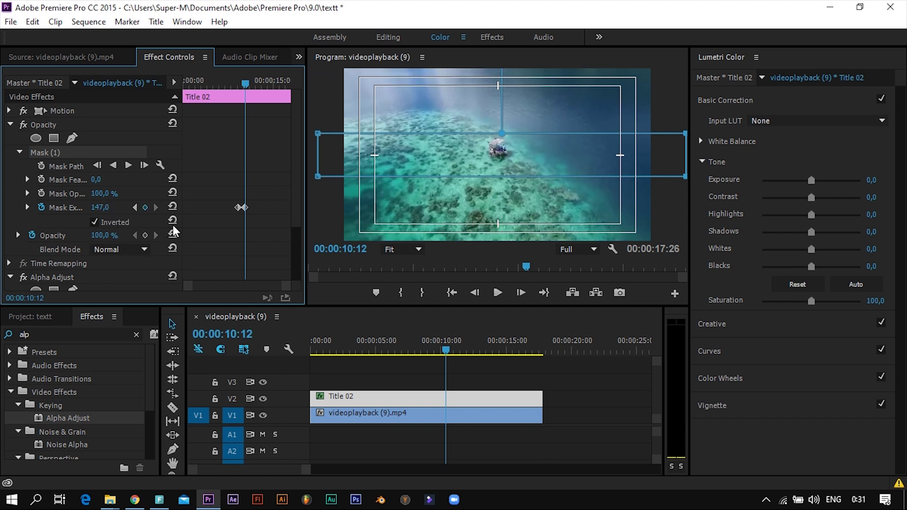
# Move the second expansion keyframe to 00:00:10:12, closer to the first.
pyautogui.moveTo(247, 208)
pyautogui.mouseDown()
pyautogui.moveTo(244, 226)
pyautogui.moveTo(240, 216)
pyautogui.moveTo(273, 215)
pyautogui.mouseUp()
pyautogui.click(263, 209)
pyautogui.moveTo(263, 207); pyautogui.dragTo(260, 207)
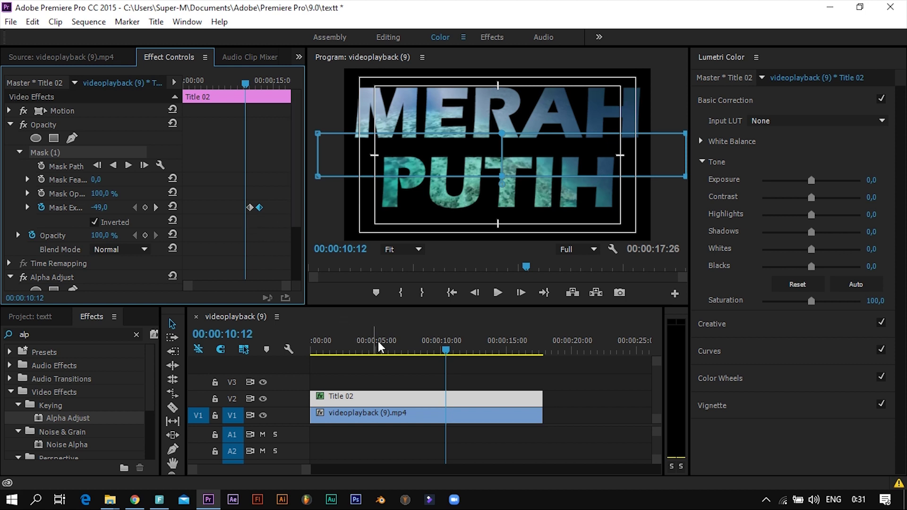
# Preview the mask reveal by playing the sequence from the start.
pyautogui.moveTo(445, 351); pyautogui.dragTo(440, 351)
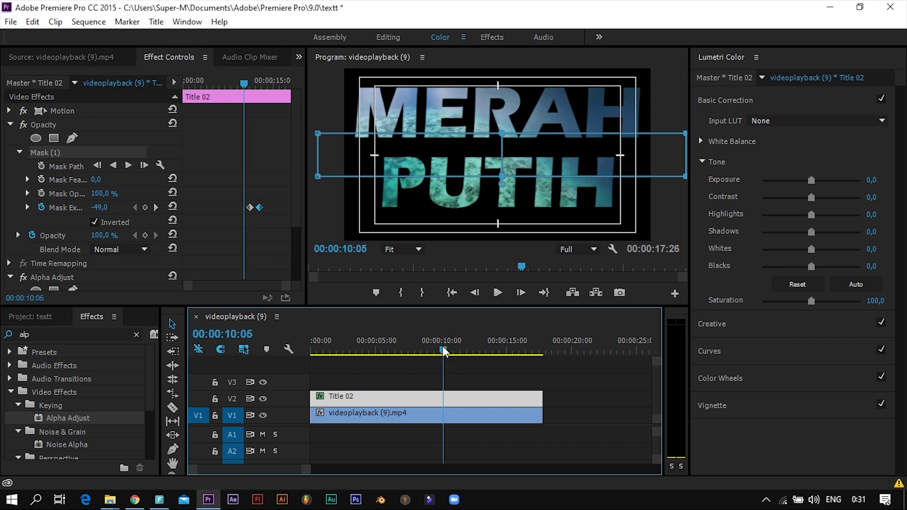
pyautogui.press('Home')
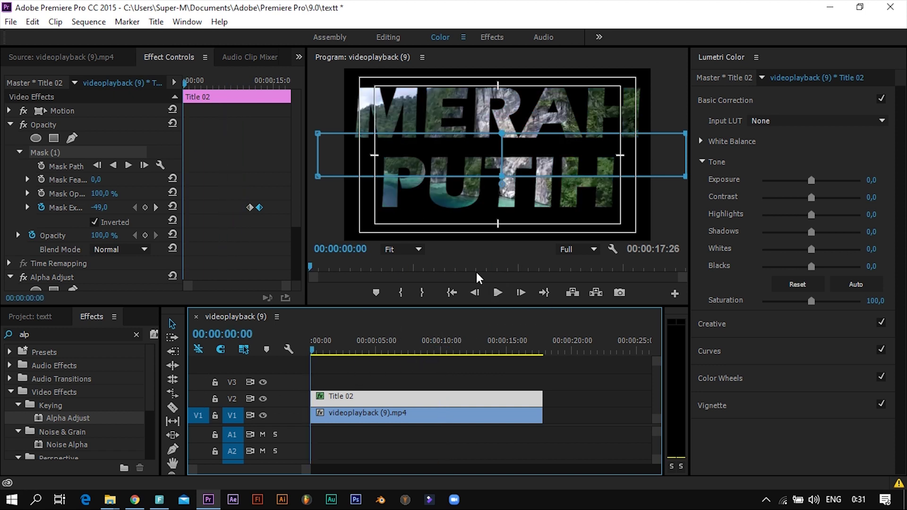
pyautogui.click(474, 245)
pyautogui.click(498, 292)
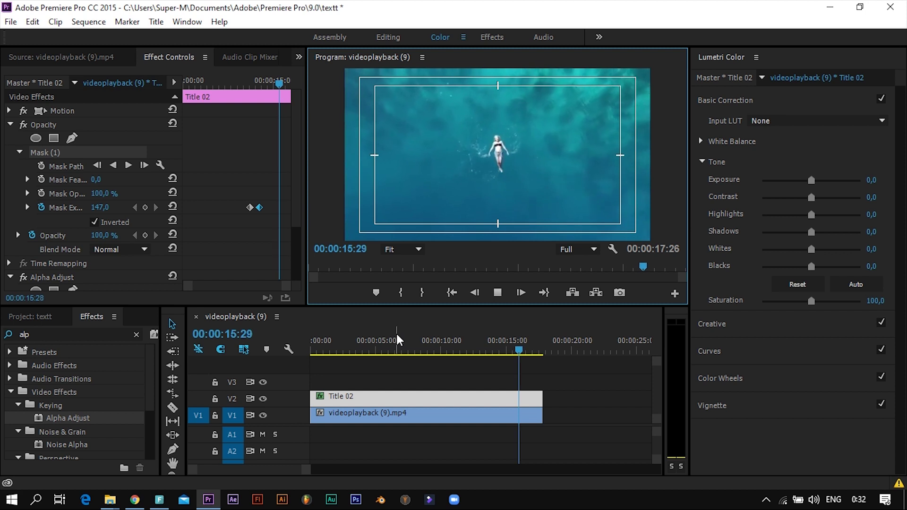
pyautogui.press('space')
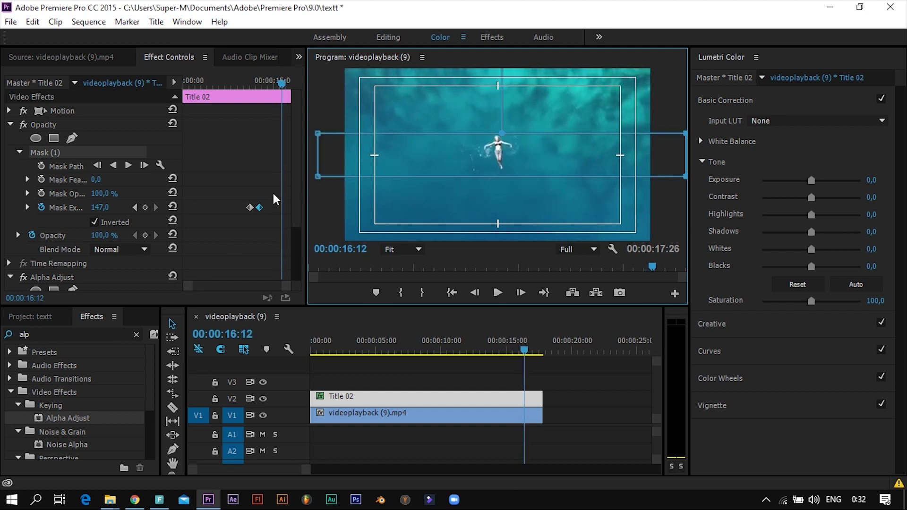
# Shift both Mask Expansion keyframes slightly later, leaving the second at 147.
pyautogui.moveTo(259, 208); pyautogui.dragTo(263, 207)
pyautogui.click(249, 208)
pyautogui.moveTo(265, 191)
pyautogui.mouseDown()
pyautogui.moveTo(256, 226)
pyautogui.moveTo(270, 207)
pyautogui.mouseUp()
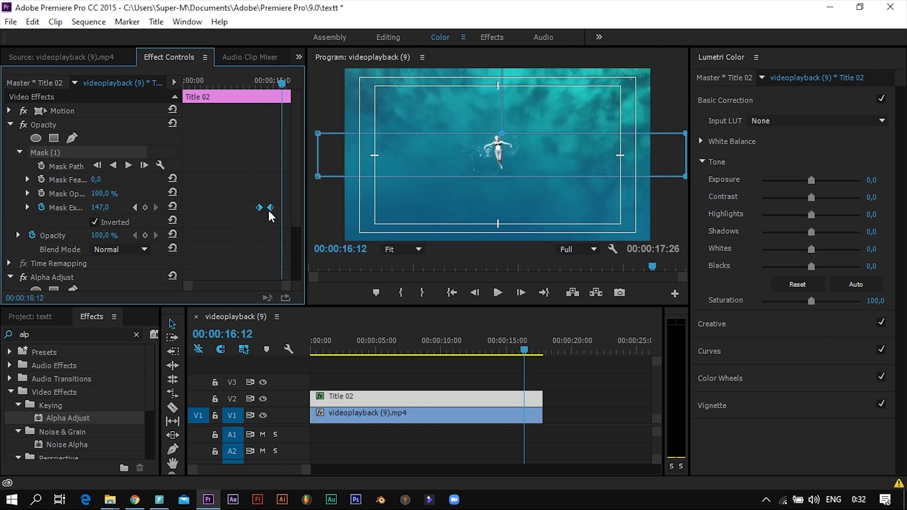
pyautogui.click(268, 226)
pyautogui.click(382, 352)
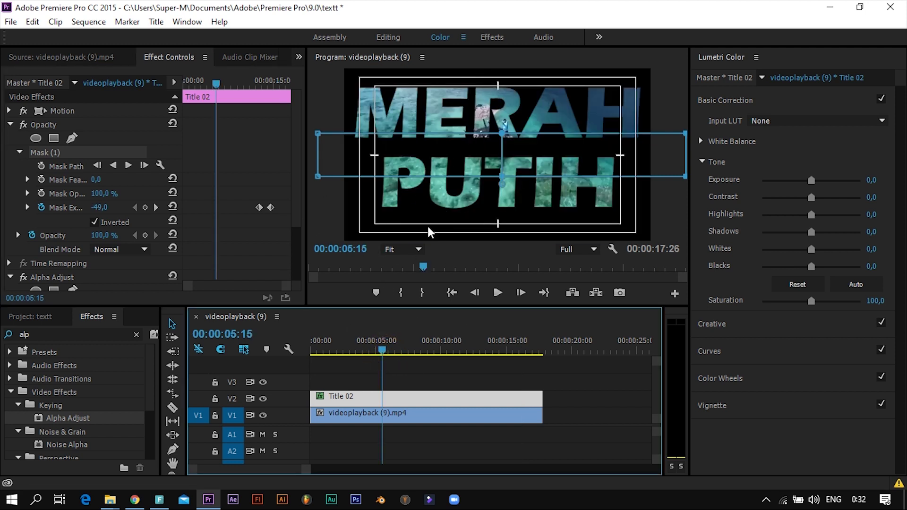
pyautogui.moveTo(297, 231); pyautogui.dragTo(261, 286)
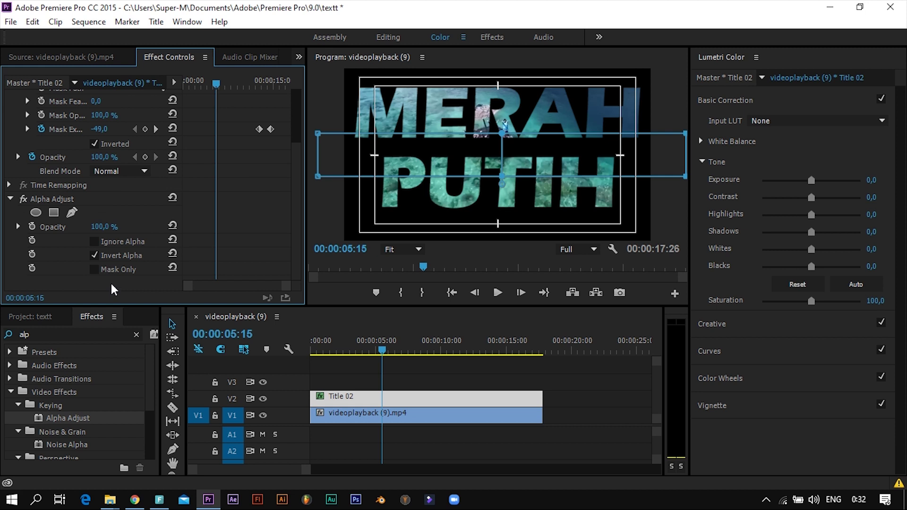
# Enable Mask Only under Alpha Adjust and play the sequence from the start to 00:00:17:26.
pyautogui.click(94, 269)
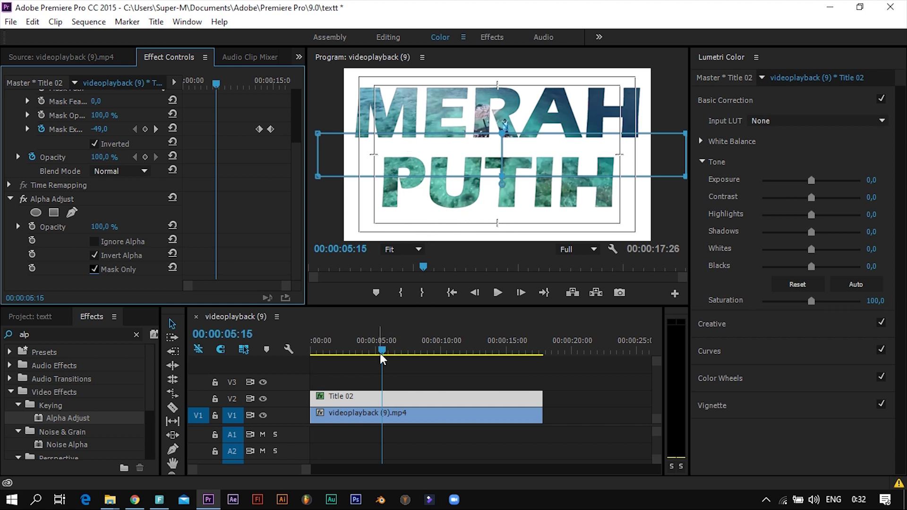
pyautogui.moveTo(382, 349); pyautogui.dragTo(451, 353)
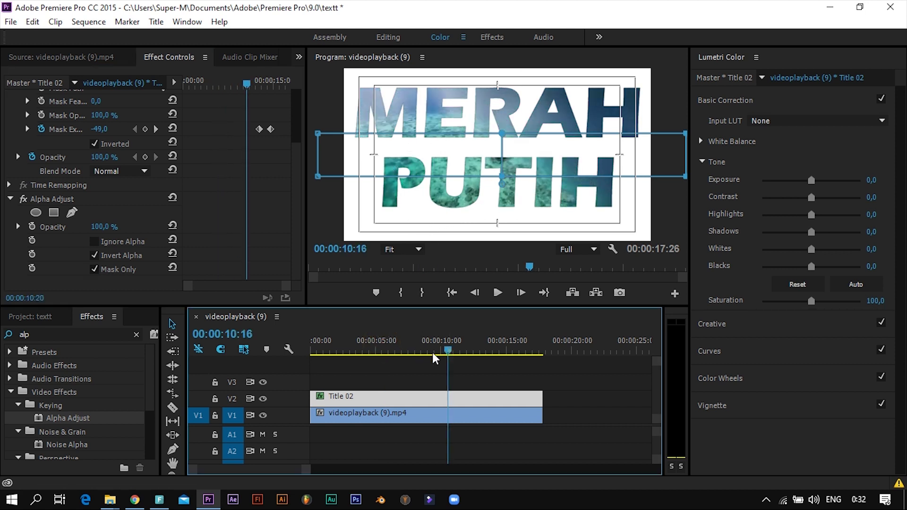
pyautogui.press('Home')
pyautogui.click(497, 292)
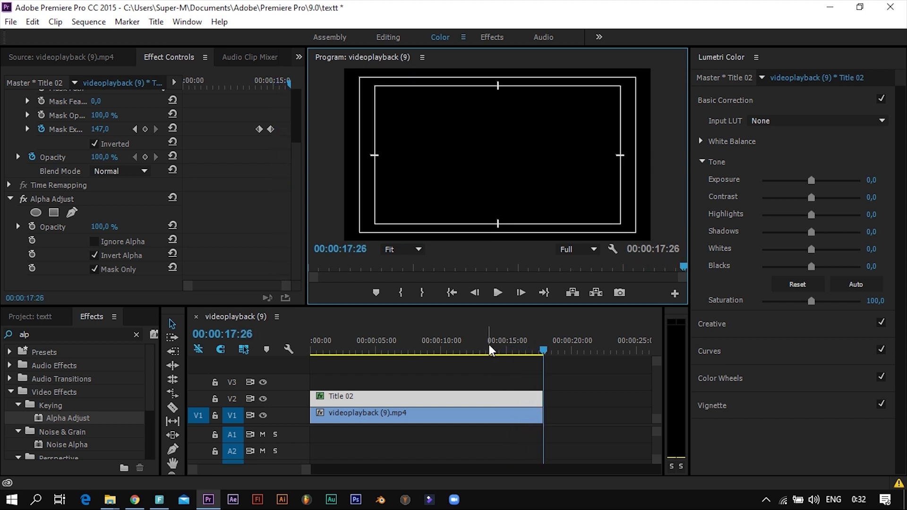
# Scrub the playhead back to about 00:00:14 to inspect the mask band opening.
pyautogui.moveTo(501, 346); pyautogui.dragTo(482, 348)
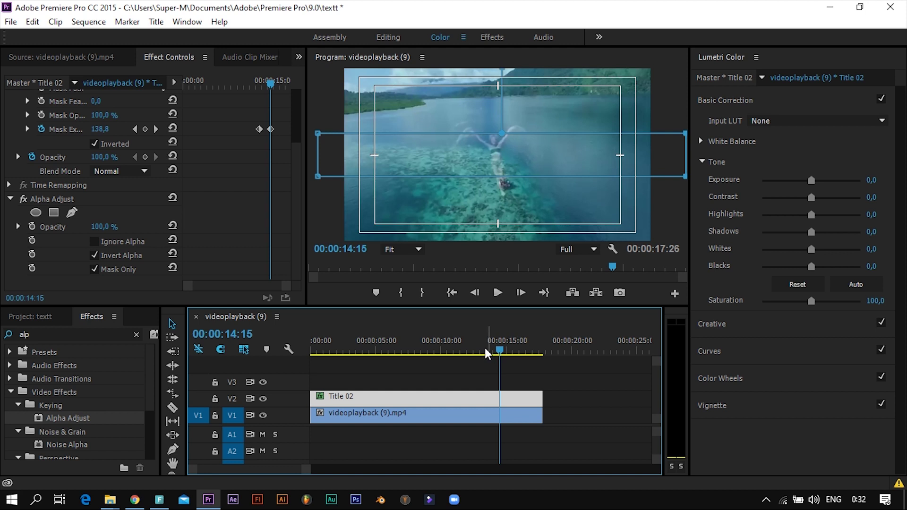